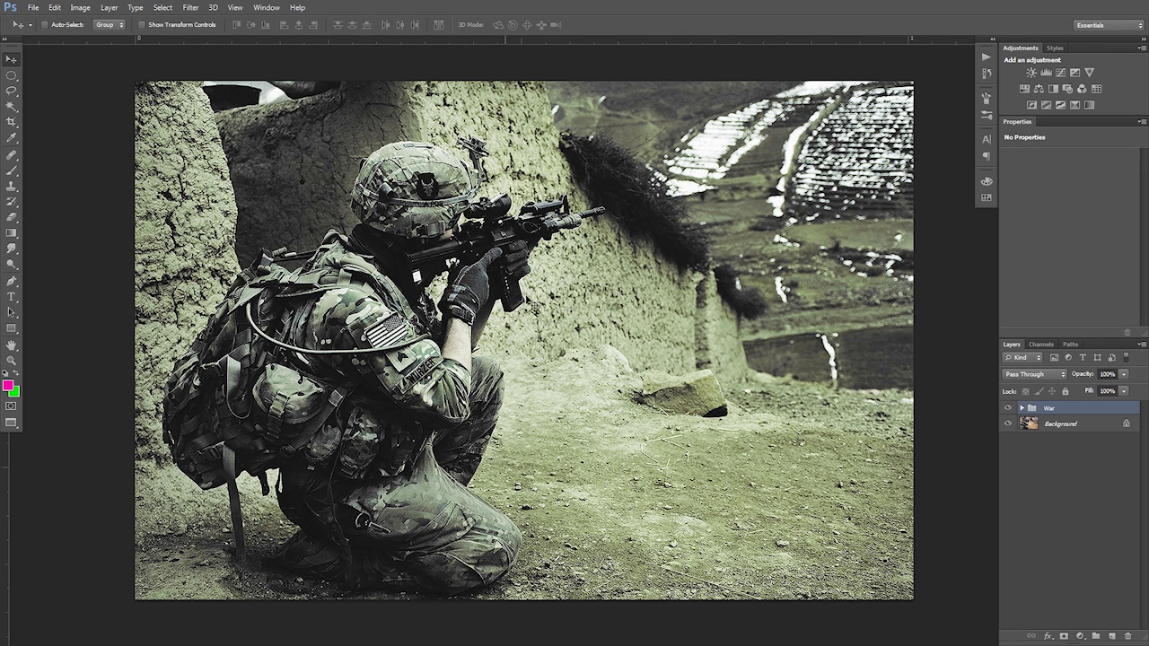
# Step: Expand and collapse the War group, then hide and reshow it to compare the original soldier photo
pyautogui.click(1021, 409)
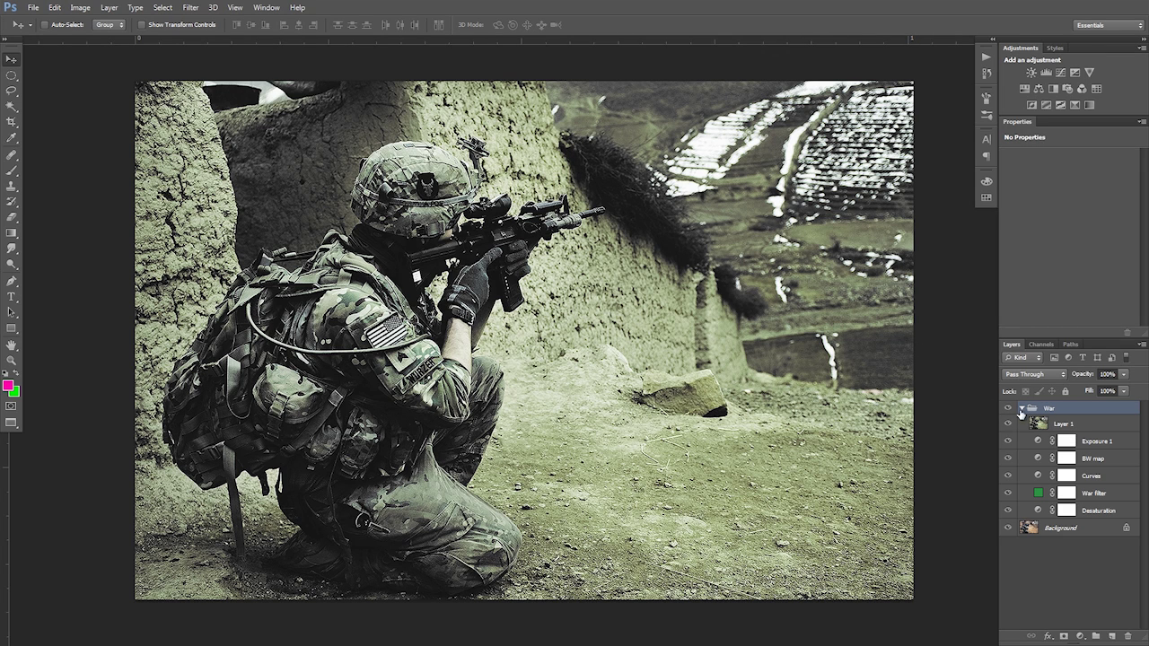
pyautogui.click(1021, 409)
pyautogui.click(1009, 409)
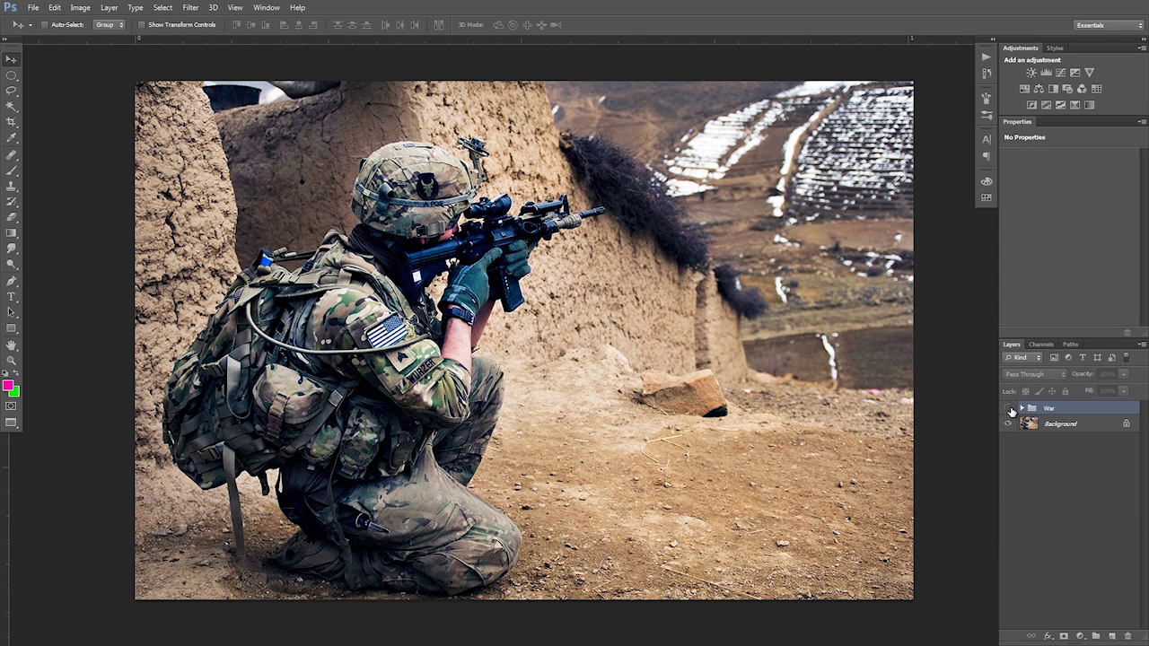
pyautogui.click(1009, 410)
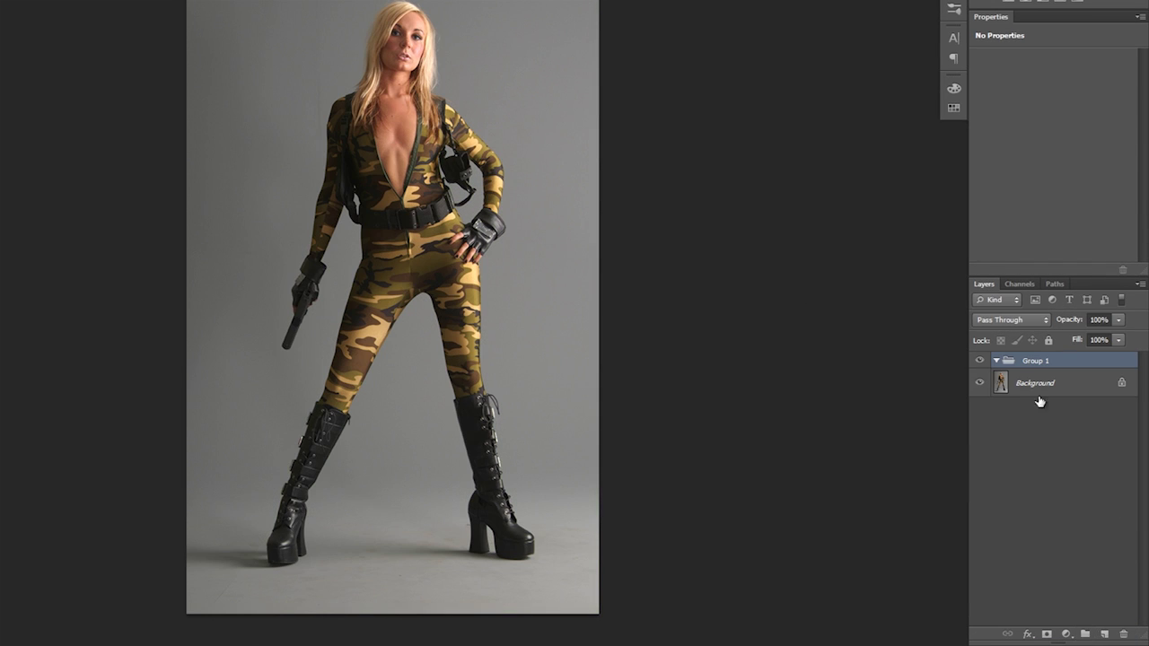
# Step: Rename the new group above the Background layer to 'War'
pyautogui.doubleClick(1035, 360)
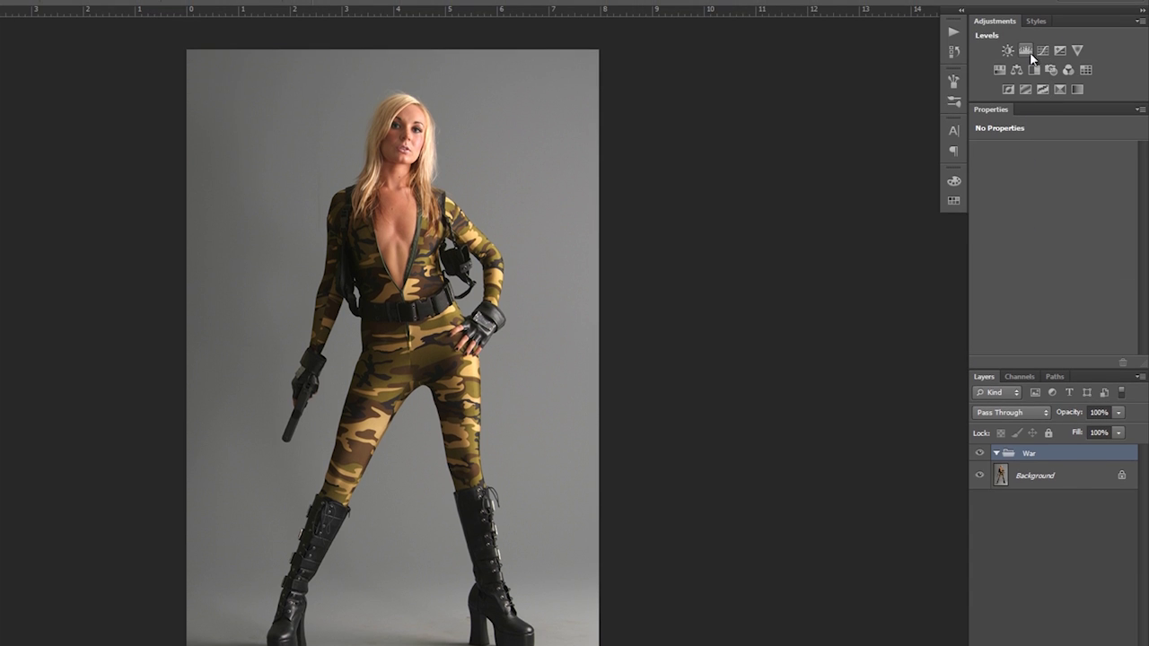
# Step: Add a Hue/Saturation adjustment in War with Hue 25, Saturation -60 and Lightness -2
pyautogui.click(999, 70)
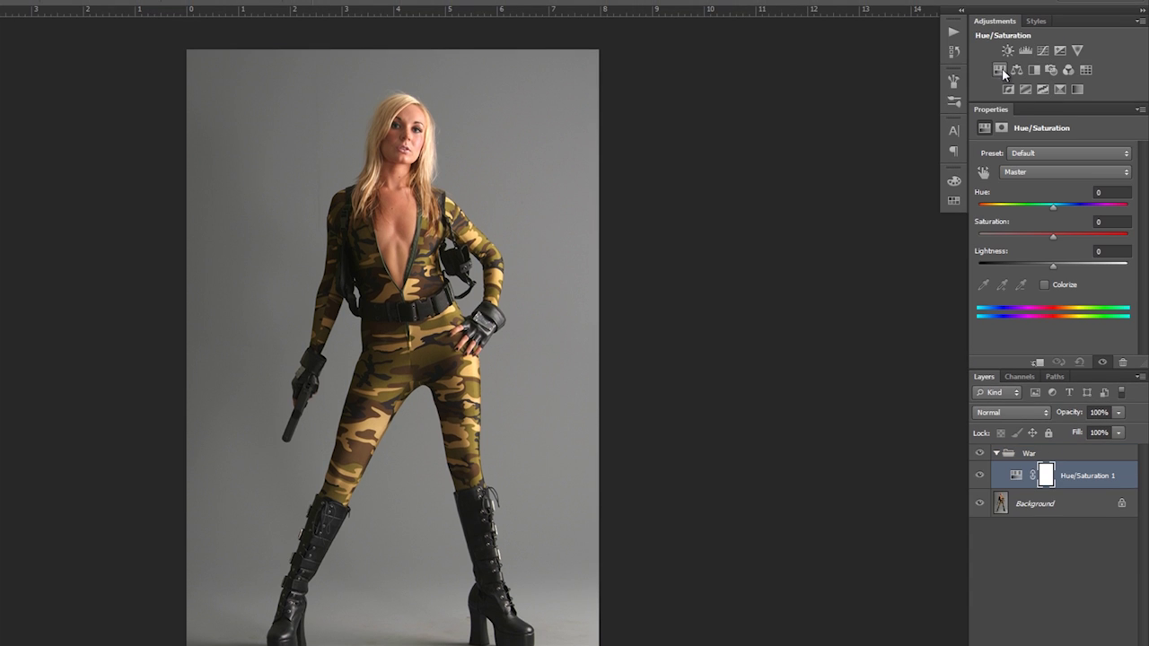
pyautogui.click(1113, 193)
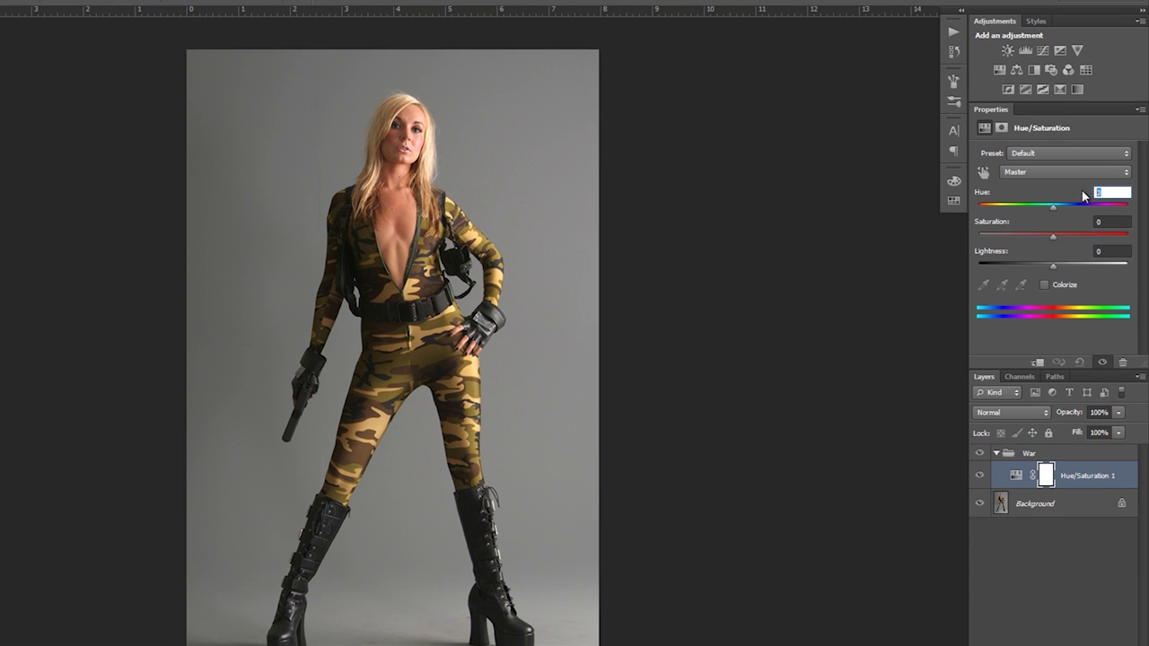
pyautogui.write('25')
pyautogui.press('Return')
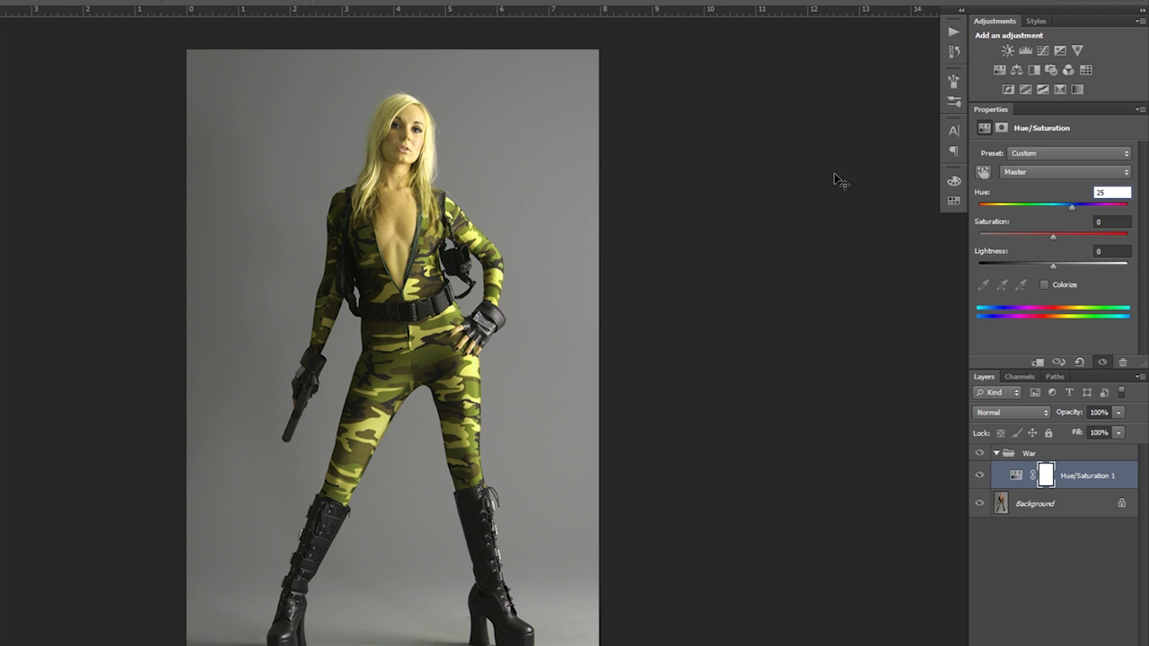
pyautogui.click(1103, 222)
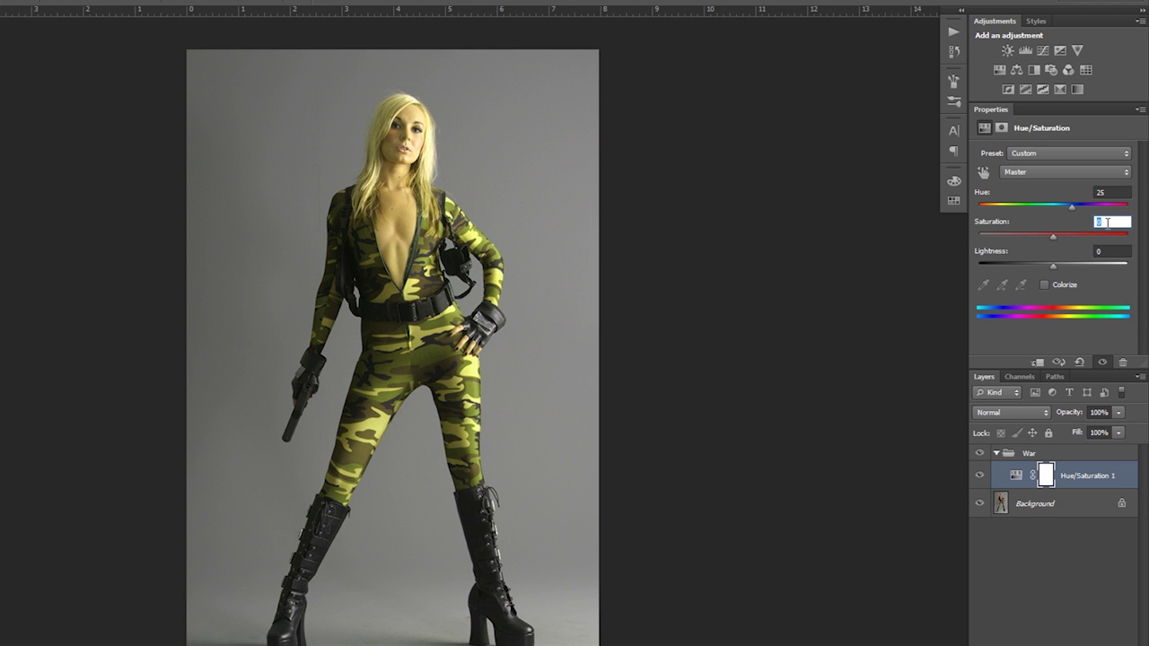
pyautogui.write('-60')
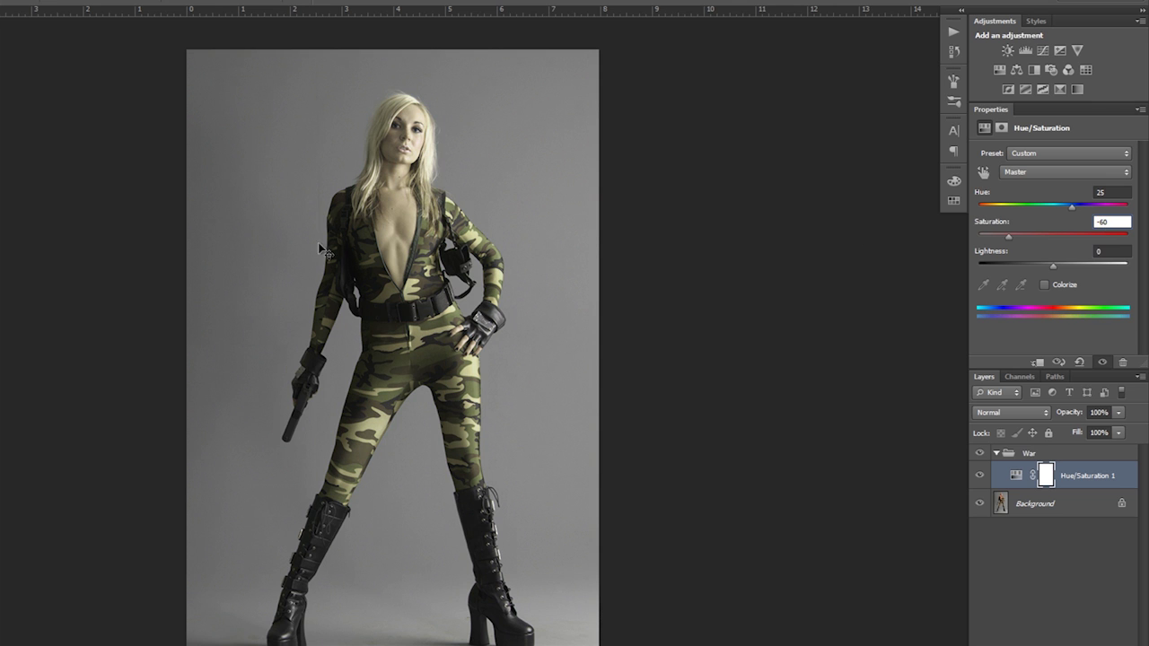
pyautogui.click(1117, 251)
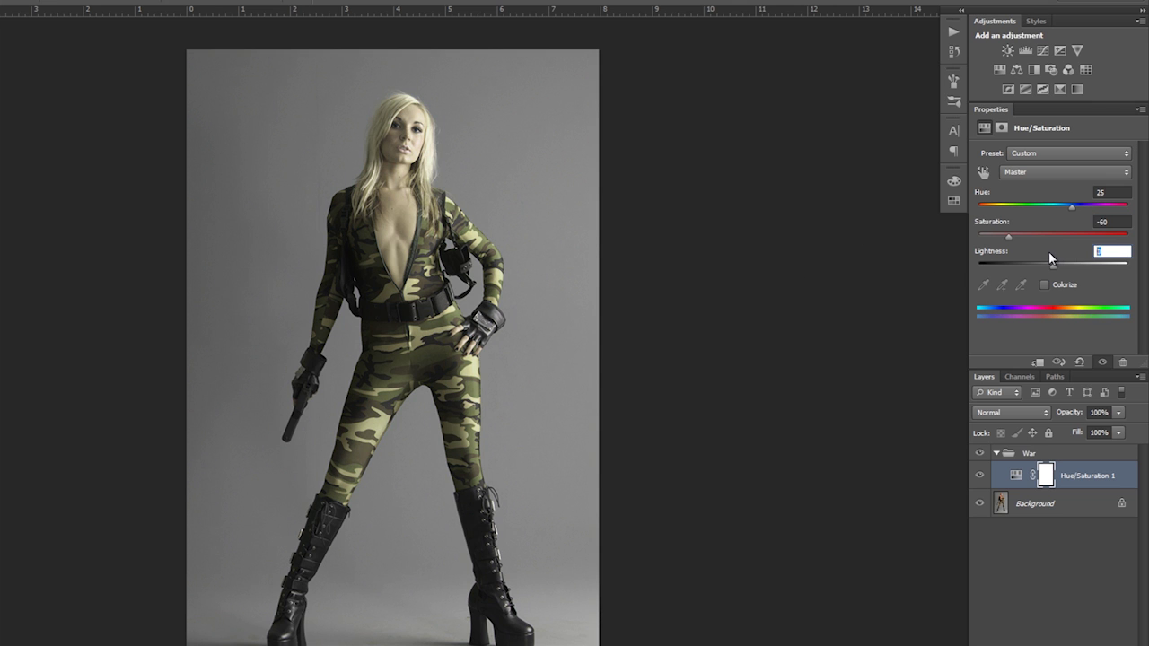
pyautogui.write('-2')
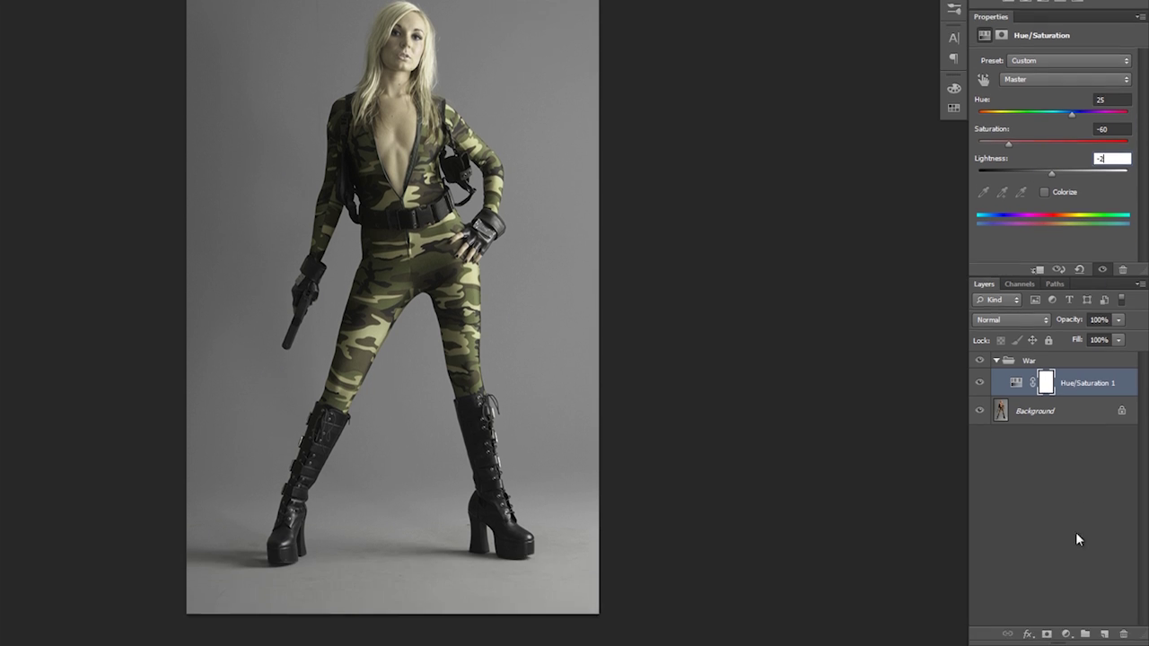
# Step: Add a Solid Color fill layer with the green hex colour 5a9449
pyautogui.click(1066, 635)
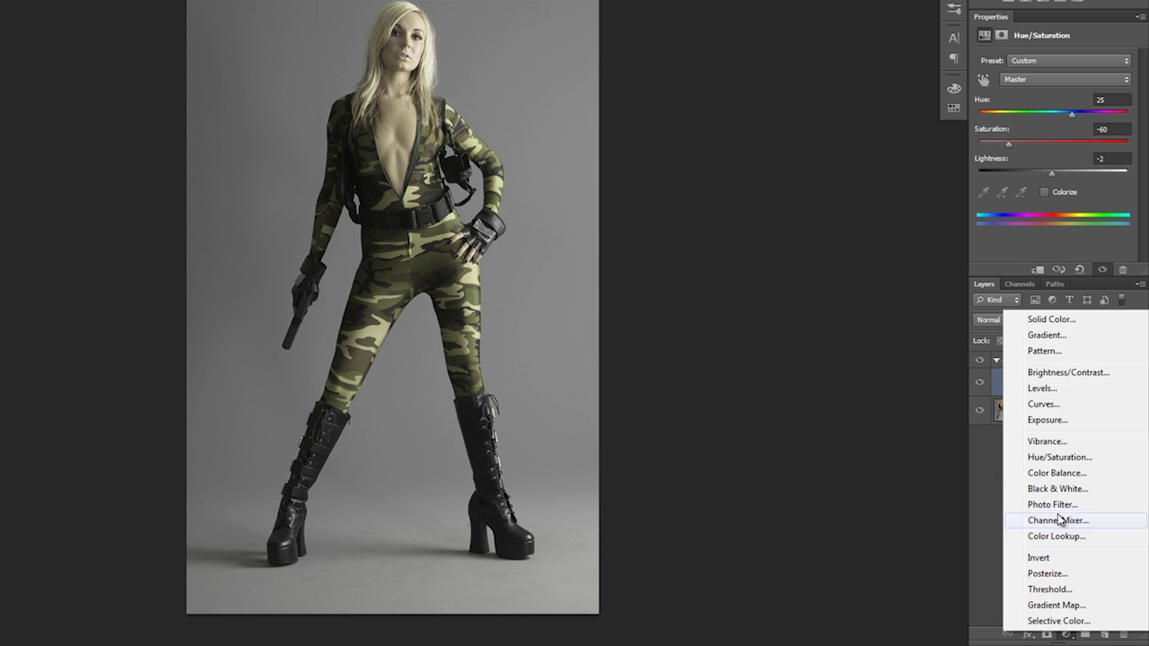
pyautogui.click(1052, 320)
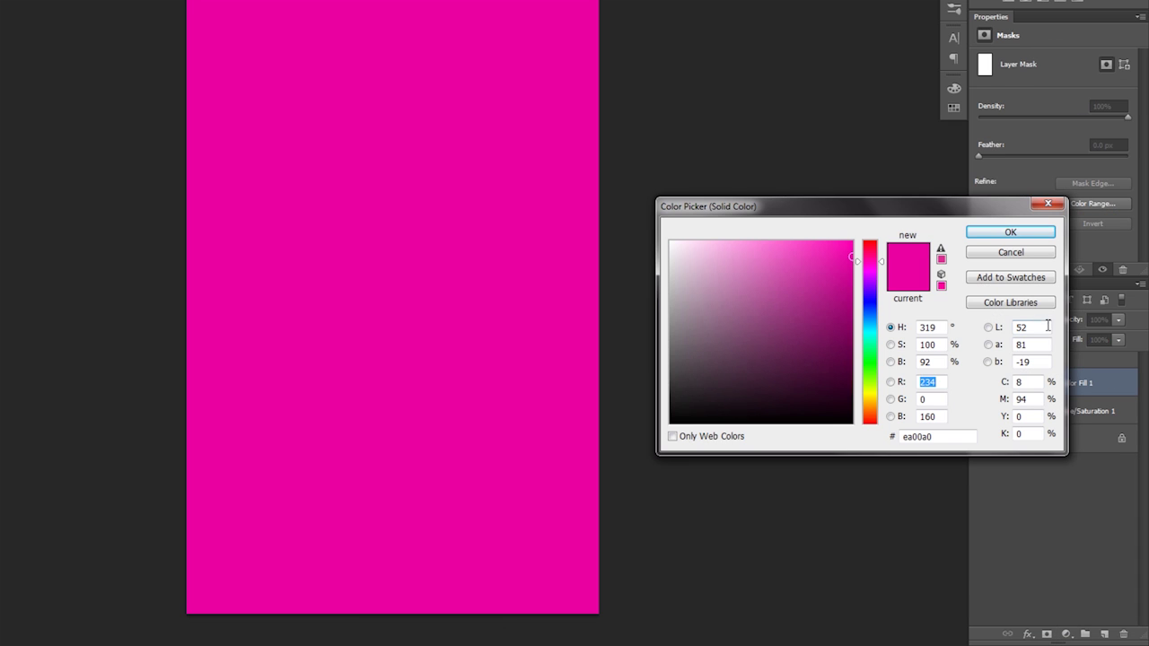
pyautogui.moveTo(946, 437); pyautogui.dragTo(904, 438)
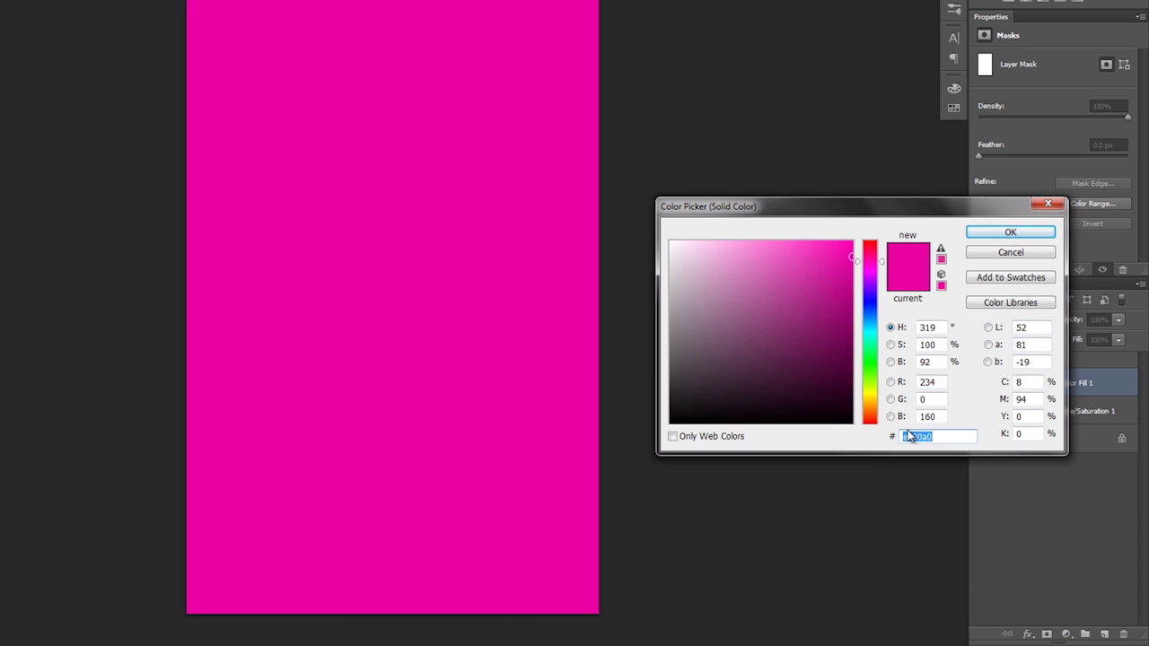
pyautogui.write('5a')
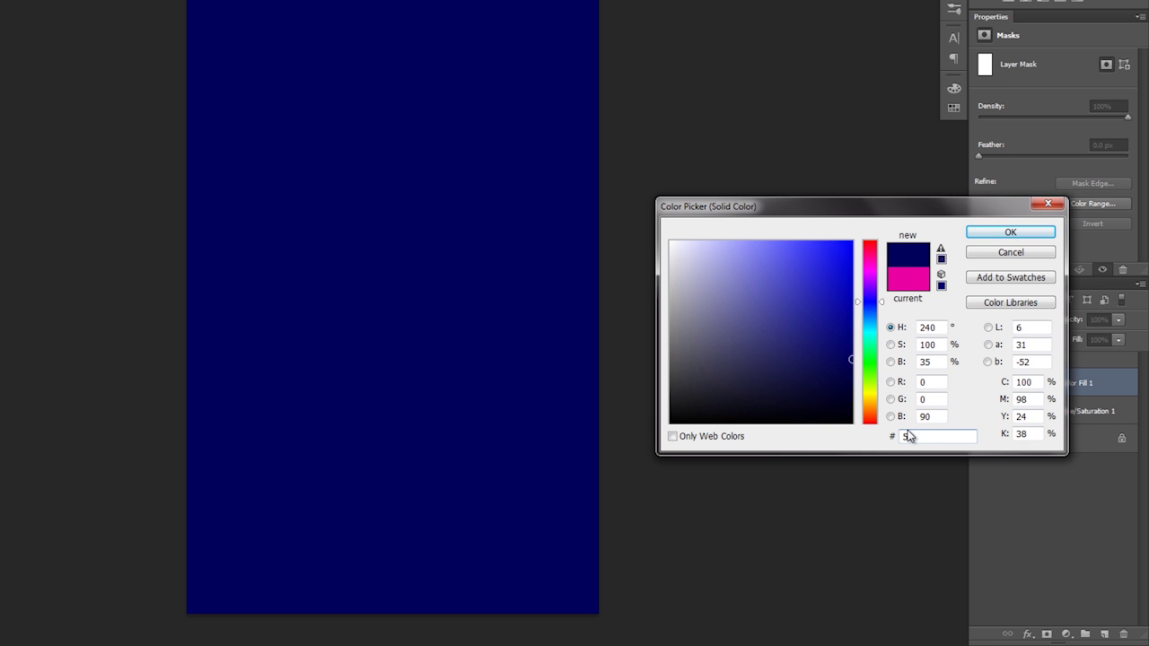
pyautogui.write('9449')
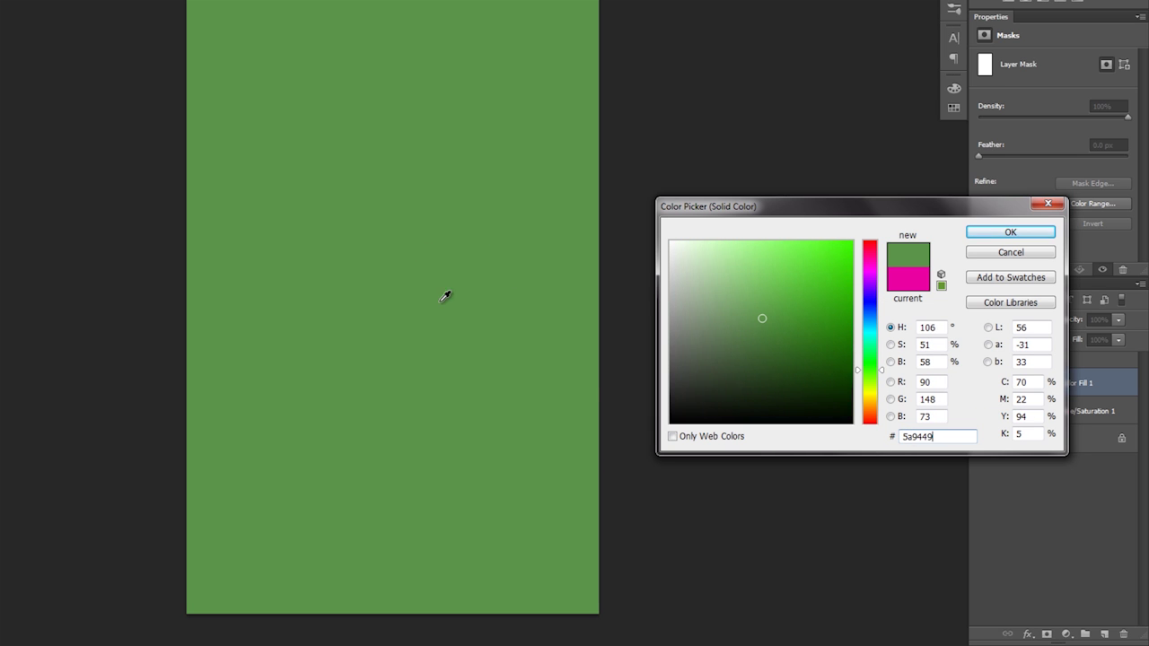
pyautogui.click(1025, 234)
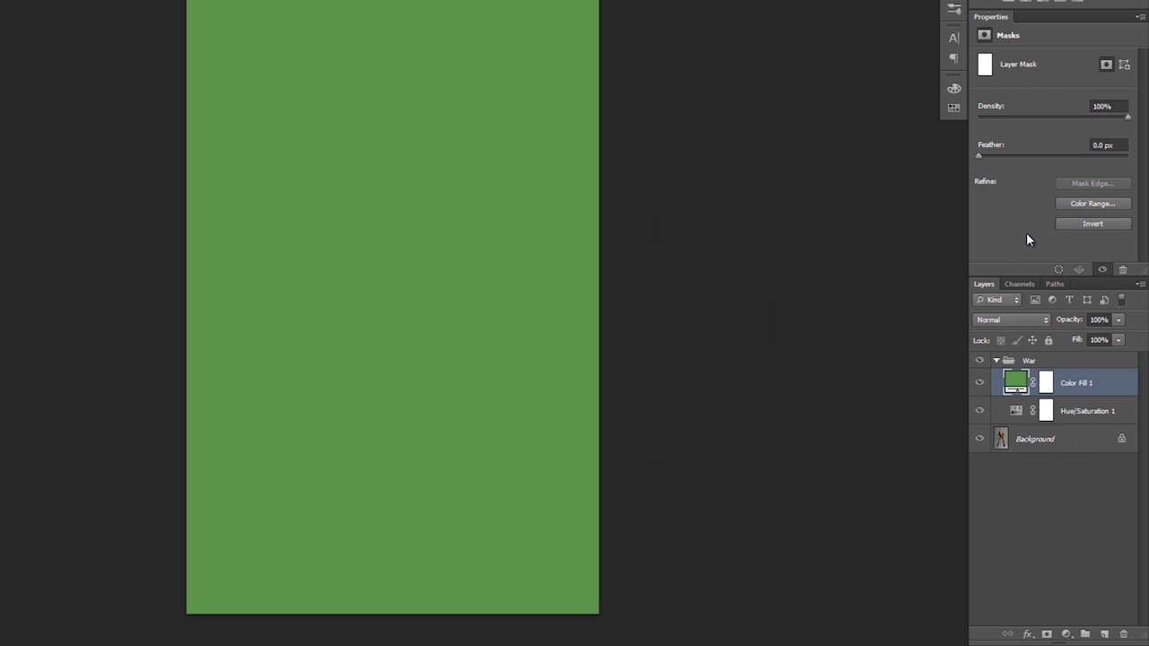
# Step: Set the green fill layer to 50% opacity in Soft Light blend mode
pyautogui.click(1102, 320)
pyautogui.write('50')
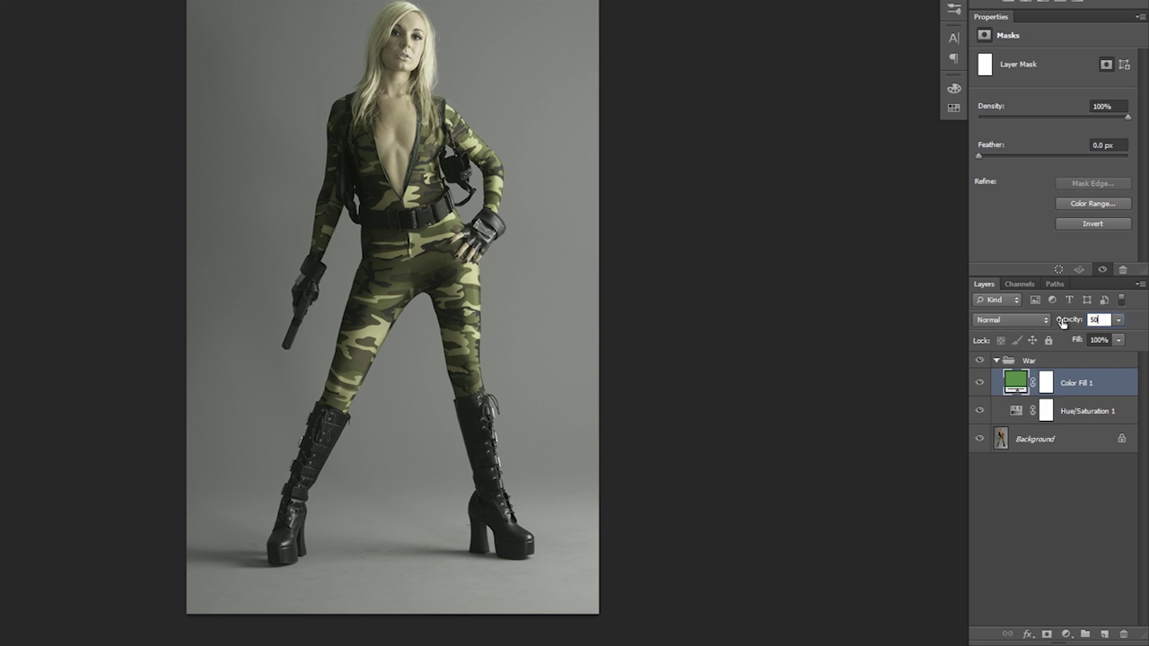
pyautogui.click(1042, 316)
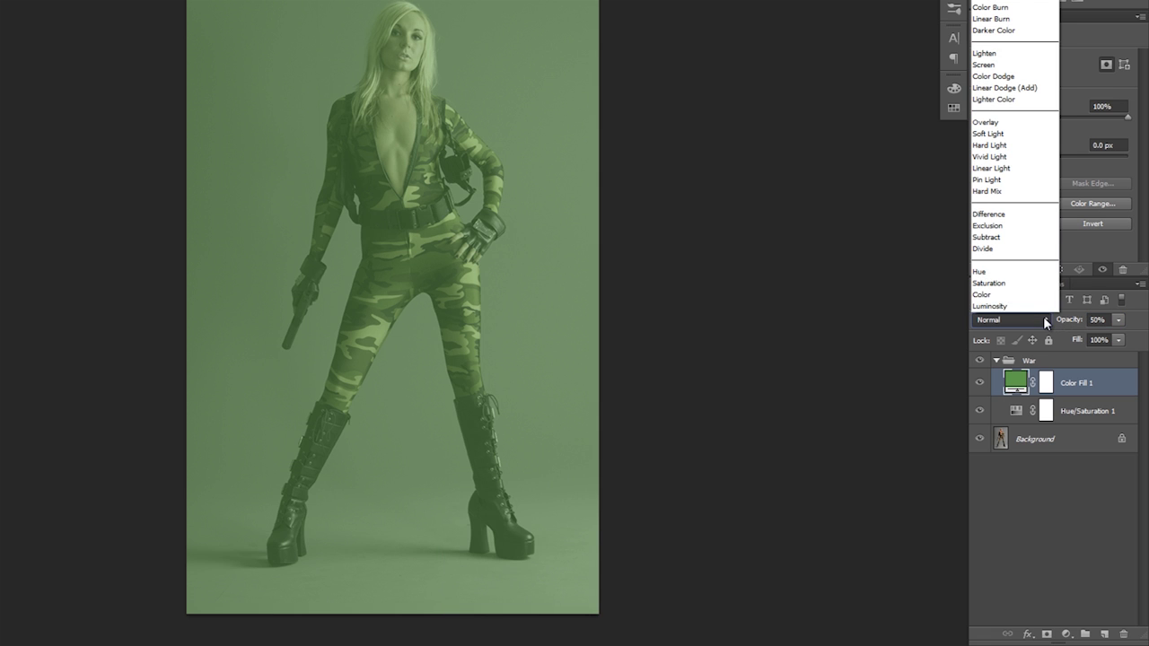
pyautogui.click(998, 134)
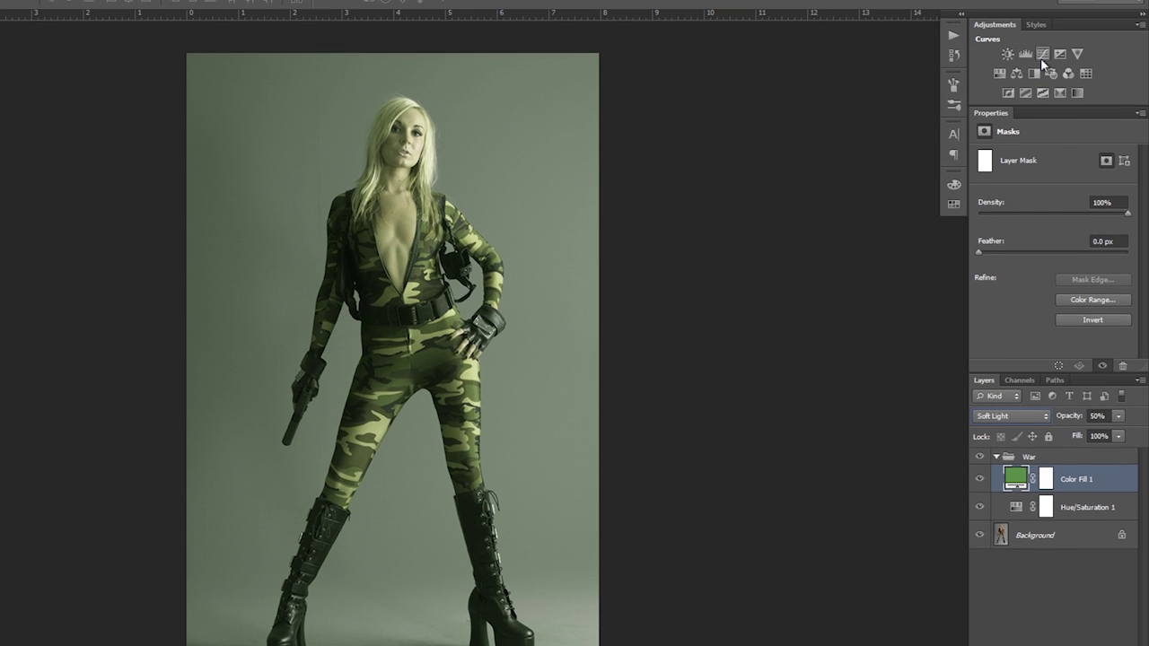
# Step: Add a Curves adjustment above the colour fill with a midtone point at Input 85
pyautogui.click(1040, 58)
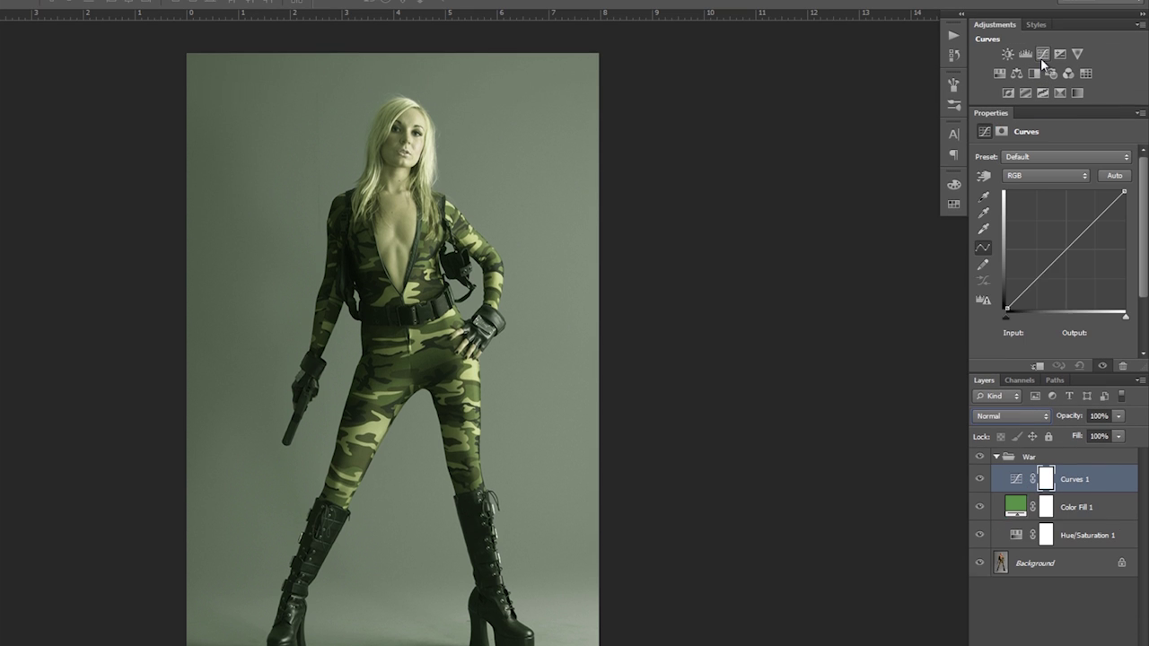
pyautogui.click(1046, 271)
pyautogui.click(1050, 332)
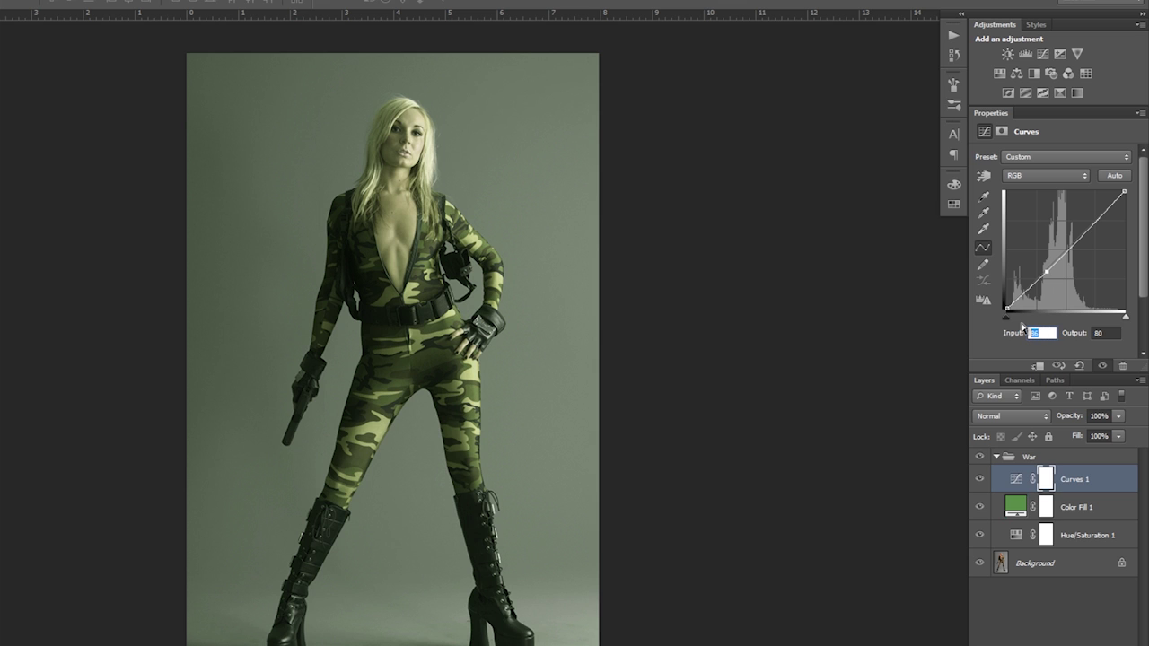
pyautogui.write('85')
pyautogui.click(1113, 334)
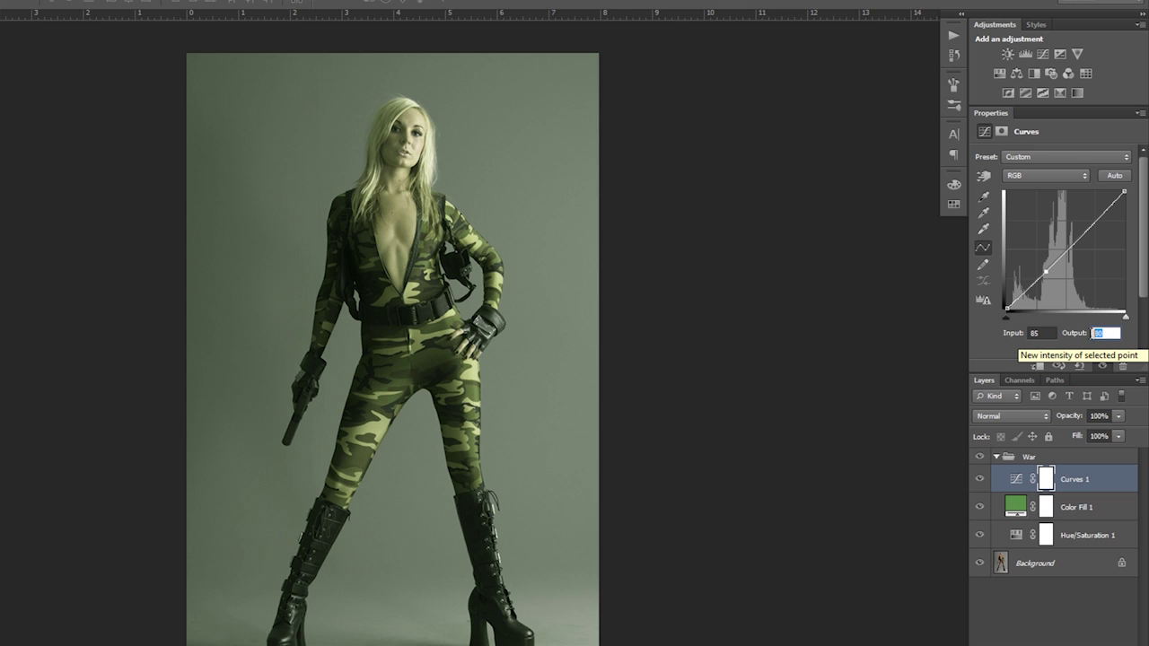
# Step: Add an upper curve point mapping Input 170 to Output 175
pyautogui.click(1090, 225)
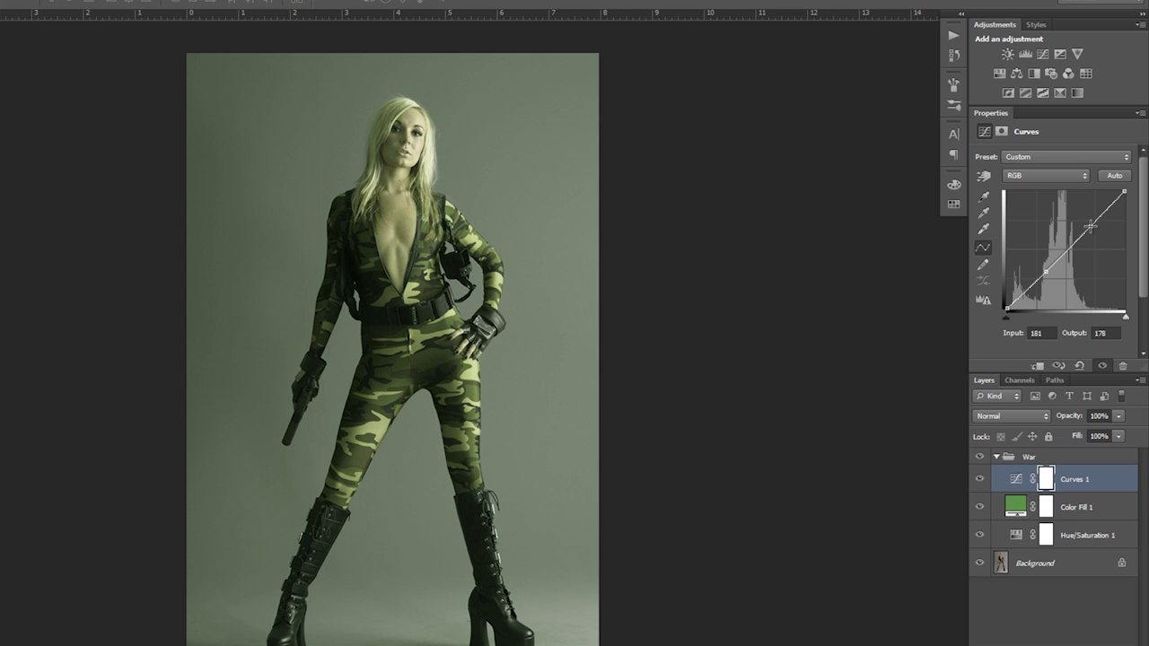
pyautogui.click(1040, 332)
pyautogui.write('170')
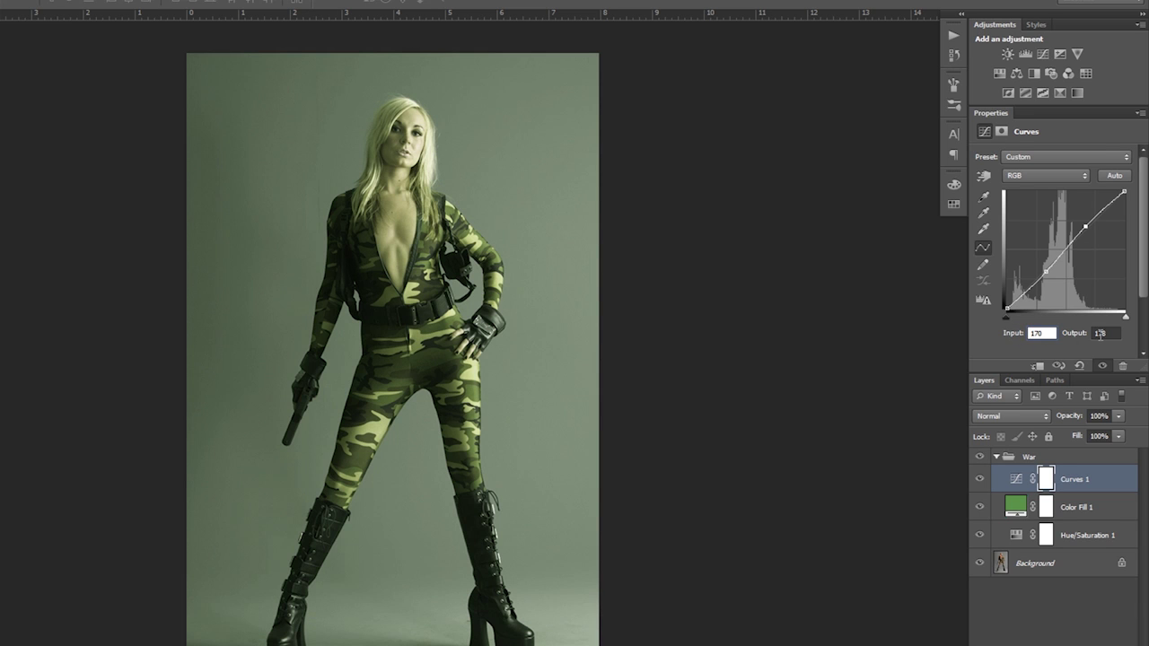
pyautogui.click(1105, 334)
pyautogui.write('175')
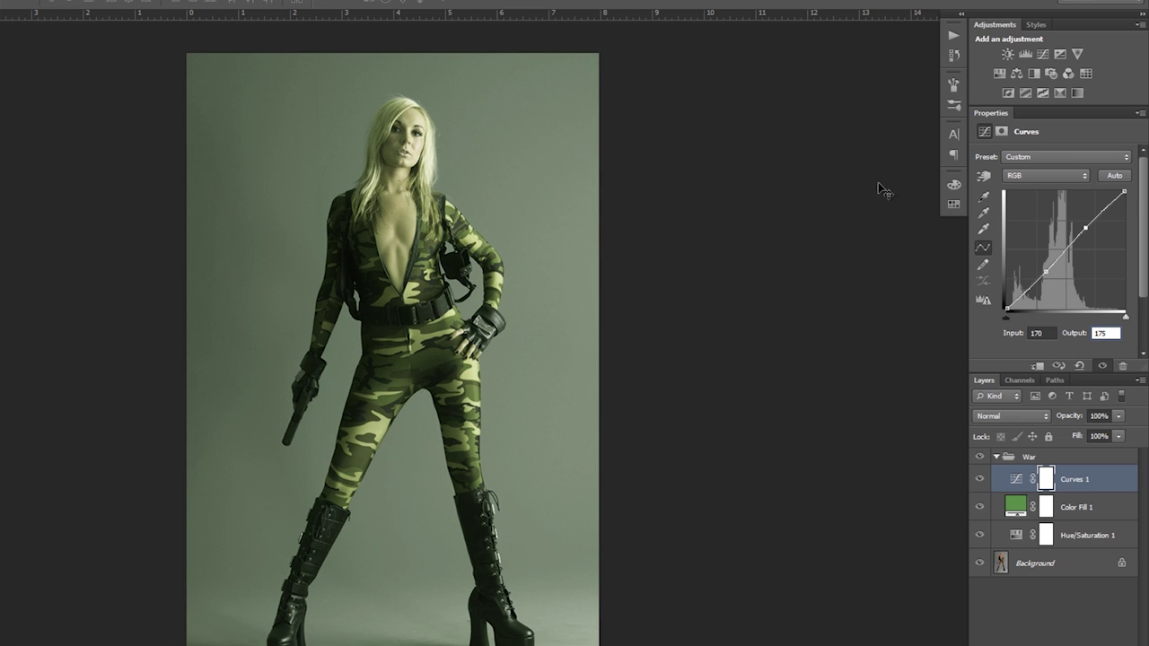
# Step: Add a Gradient Map using the black-to-white preset, blended in Darken mode
pyautogui.click(1076, 93)
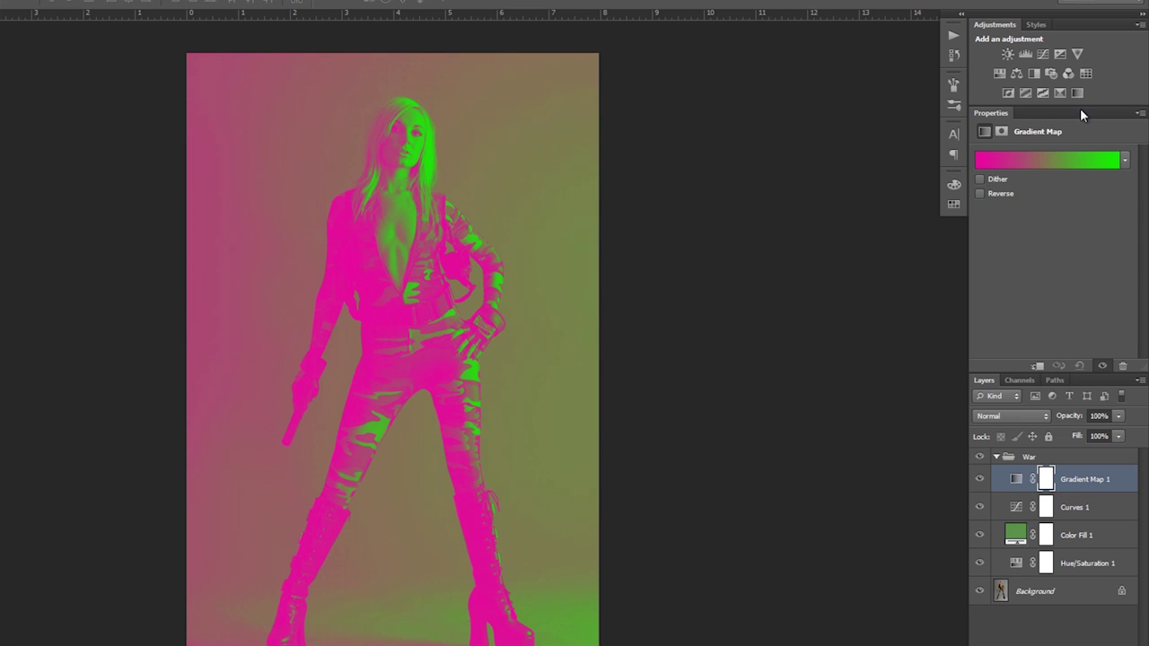
pyautogui.click(1123, 159)
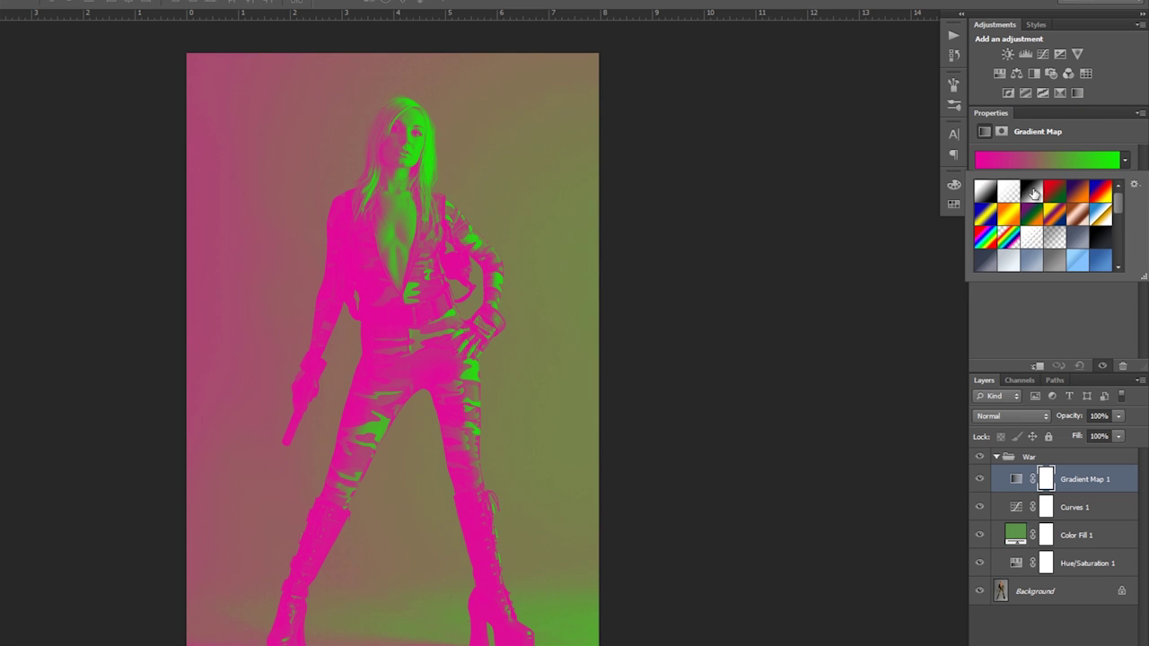
pyautogui.click(1033, 192)
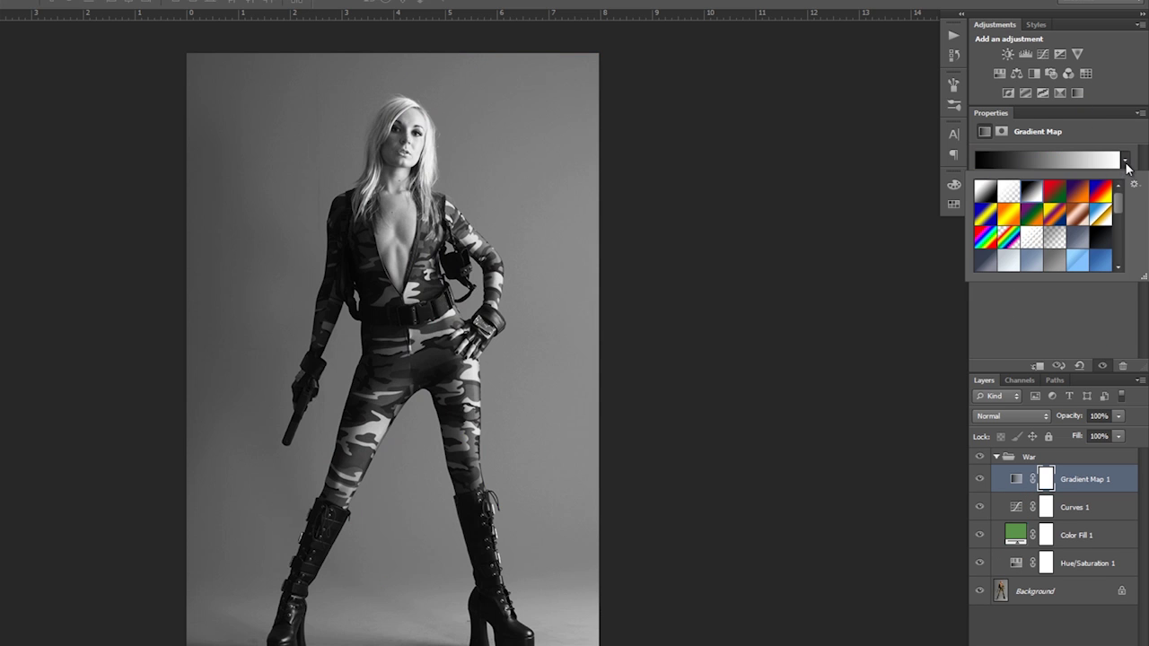
pyautogui.click(1125, 164)
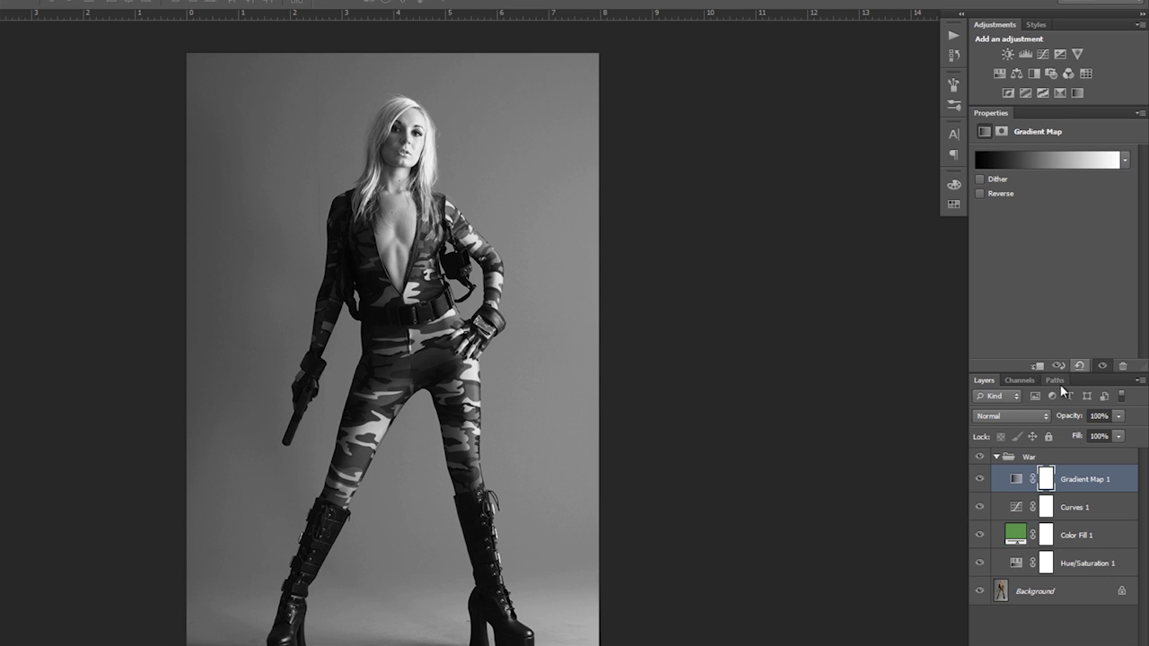
pyautogui.click(1028, 417)
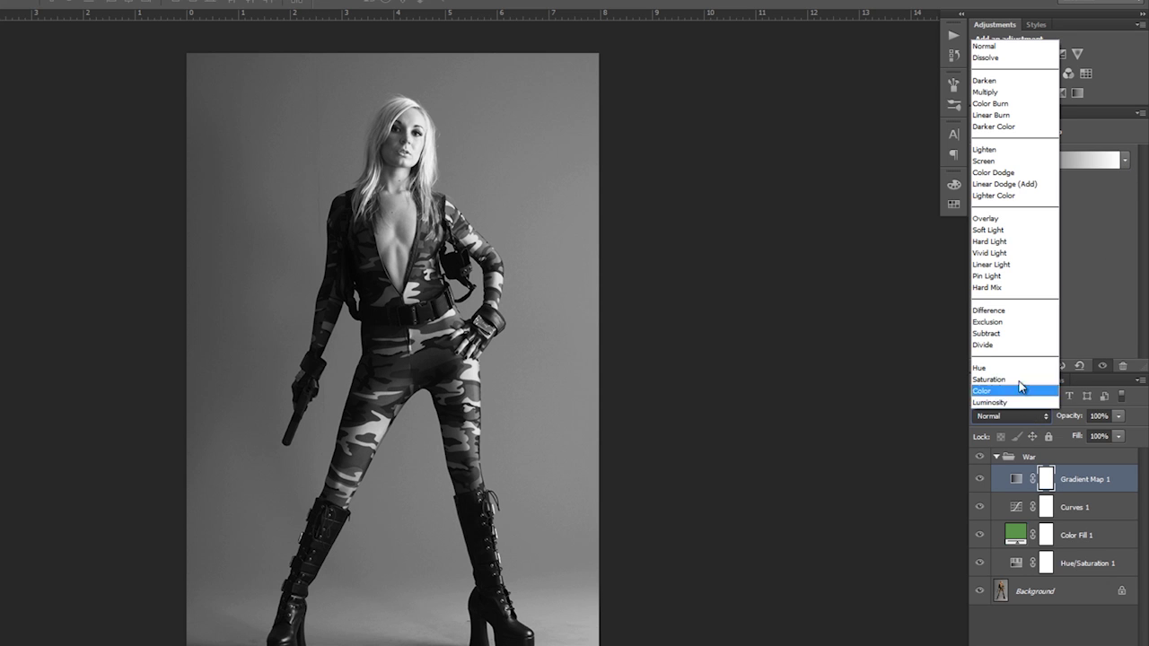
pyautogui.click(981, 82)
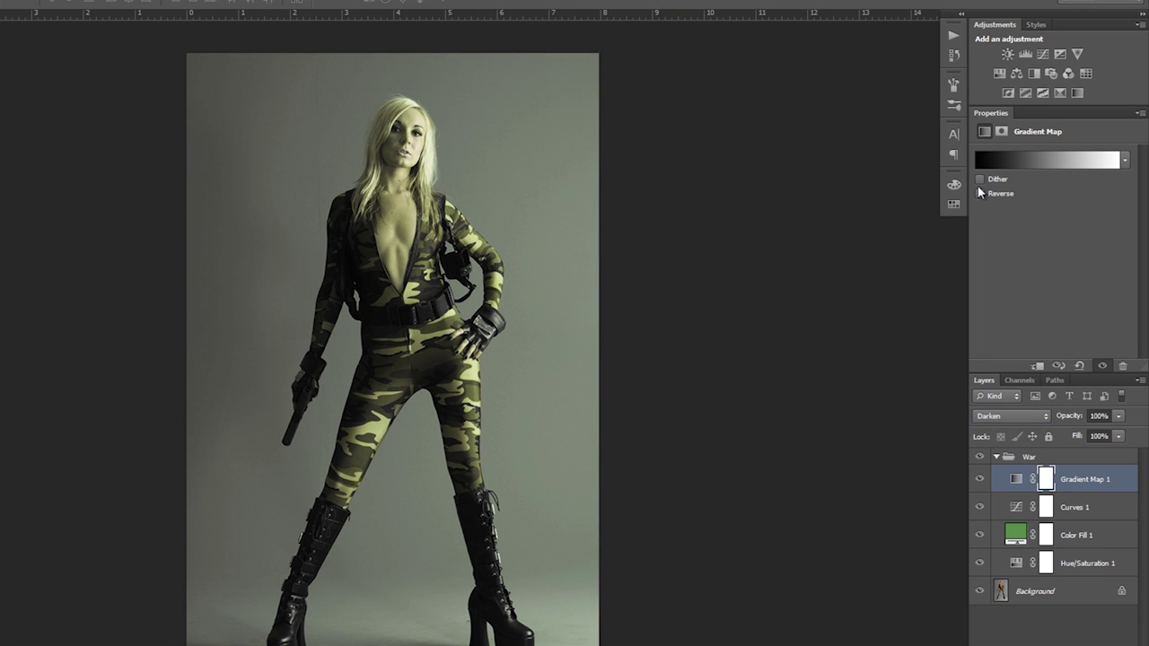
# Step: Add an Exposure adjustment above Gradient Map 1 with Offset 0.0075
pyautogui.click(1058, 54)
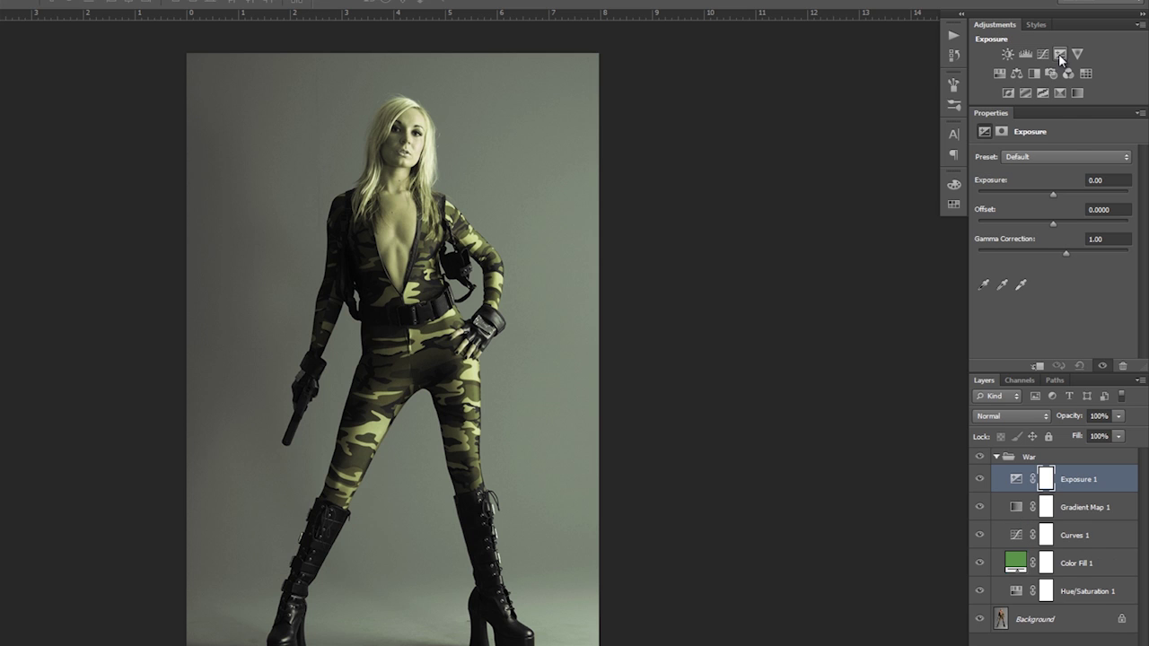
pyautogui.click(1111, 209)
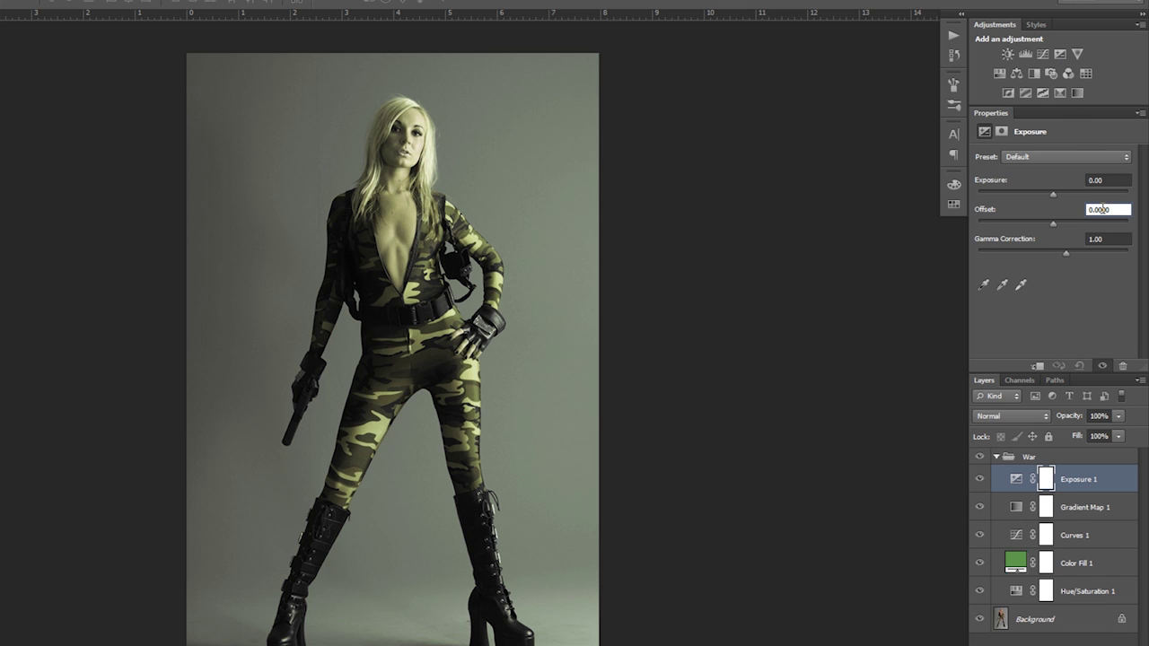
pyautogui.moveTo(1111, 210); pyautogui.dragTo(1108, 209)
pyautogui.write('75')
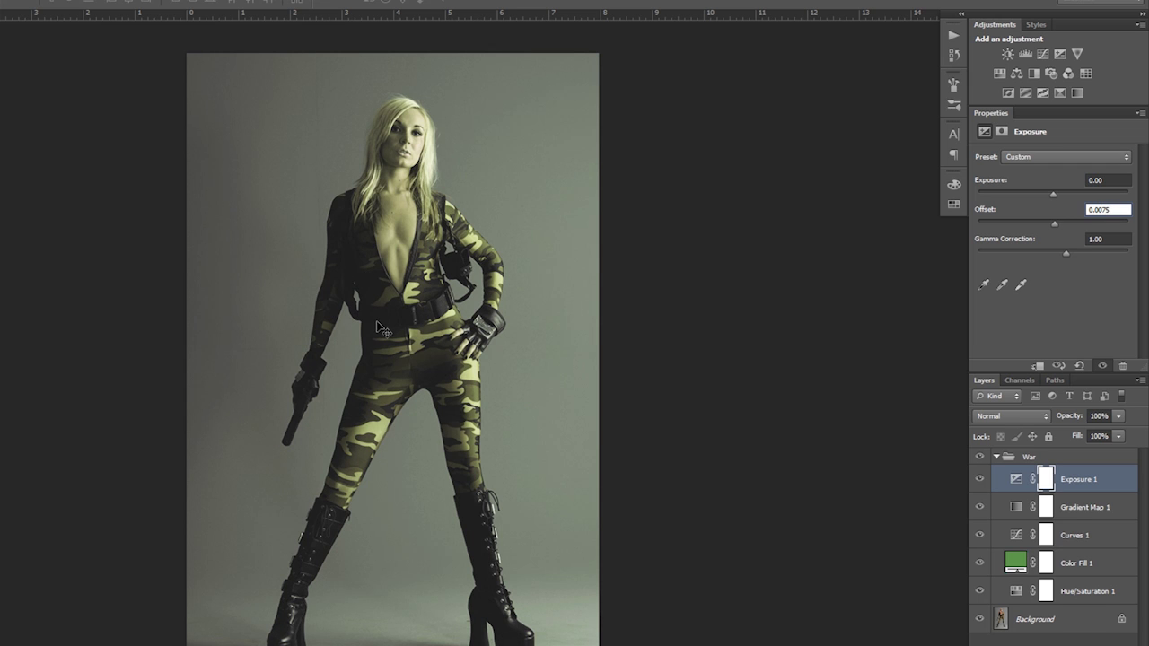
# Step: Create Layer 1 above Exposure 1 and apply the merged image onto it in Multiply
pyautogui.click(1105, 634)
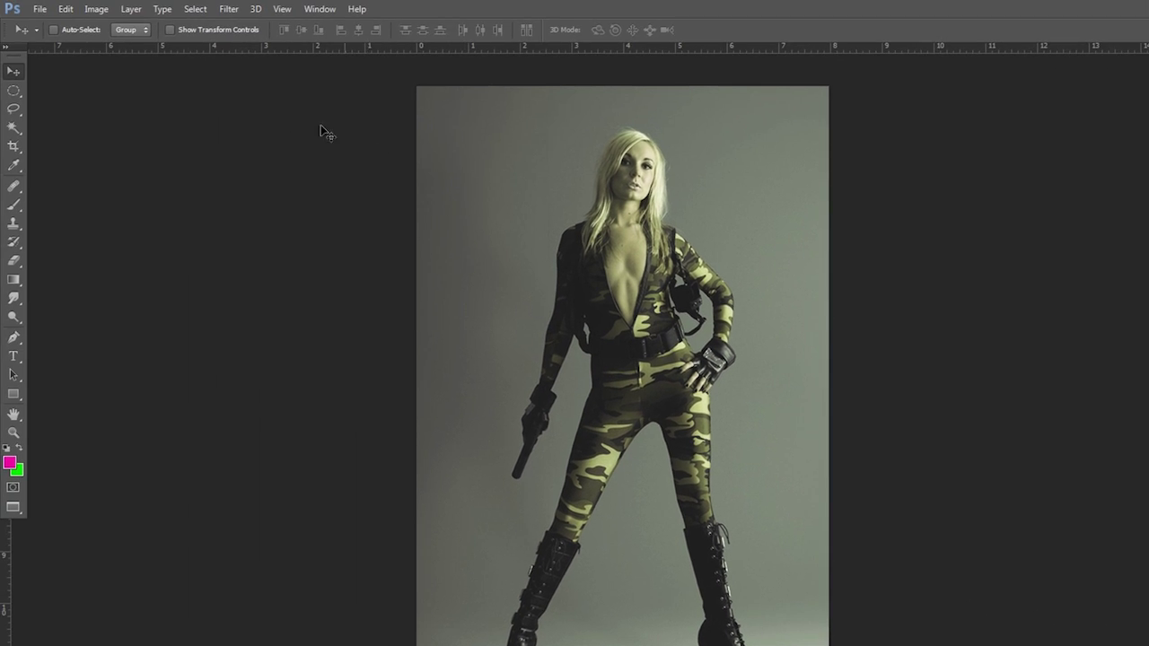
pyautogui.click(99, 11)
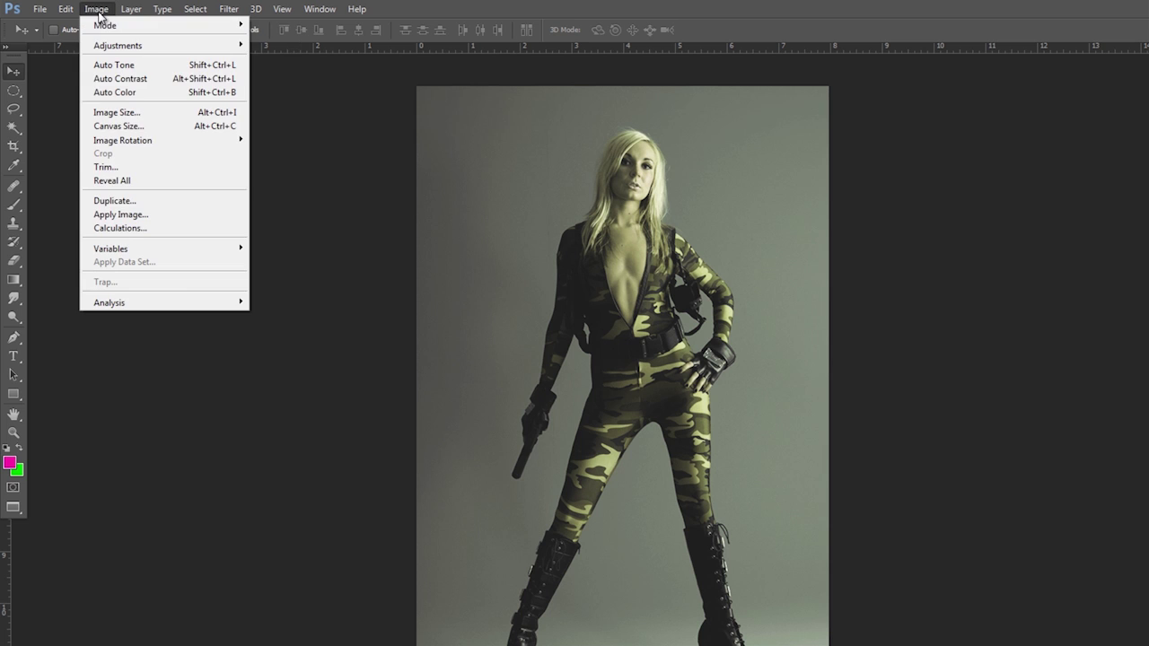
pyautogui.click(105, 215)
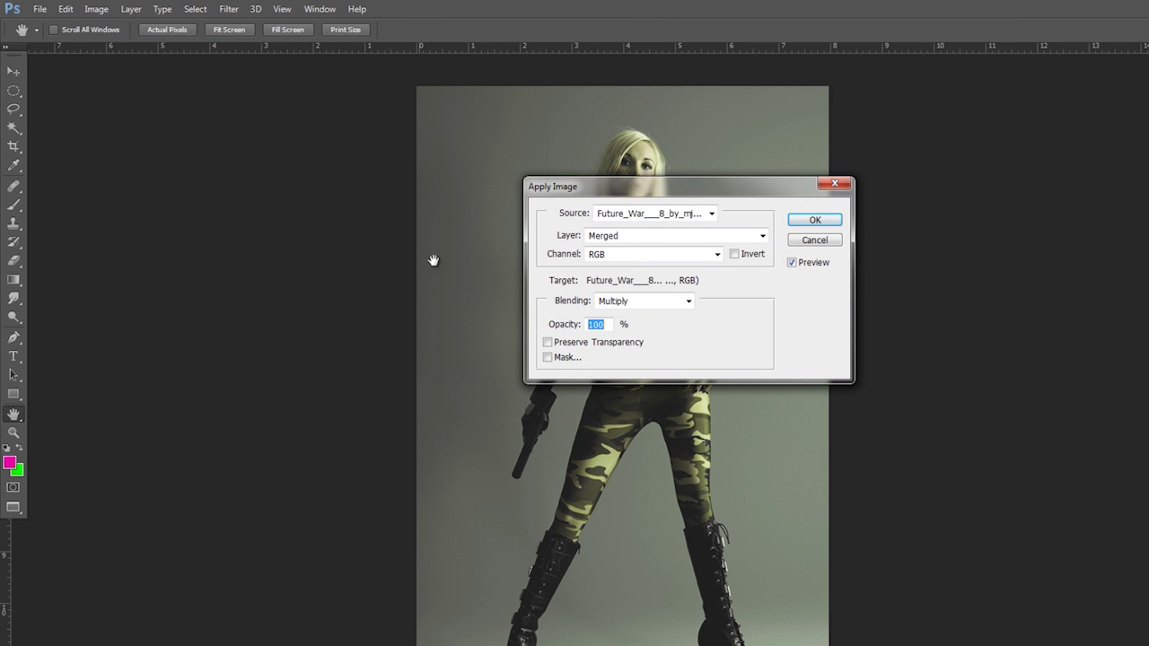
pyautogui.click(793, 224)
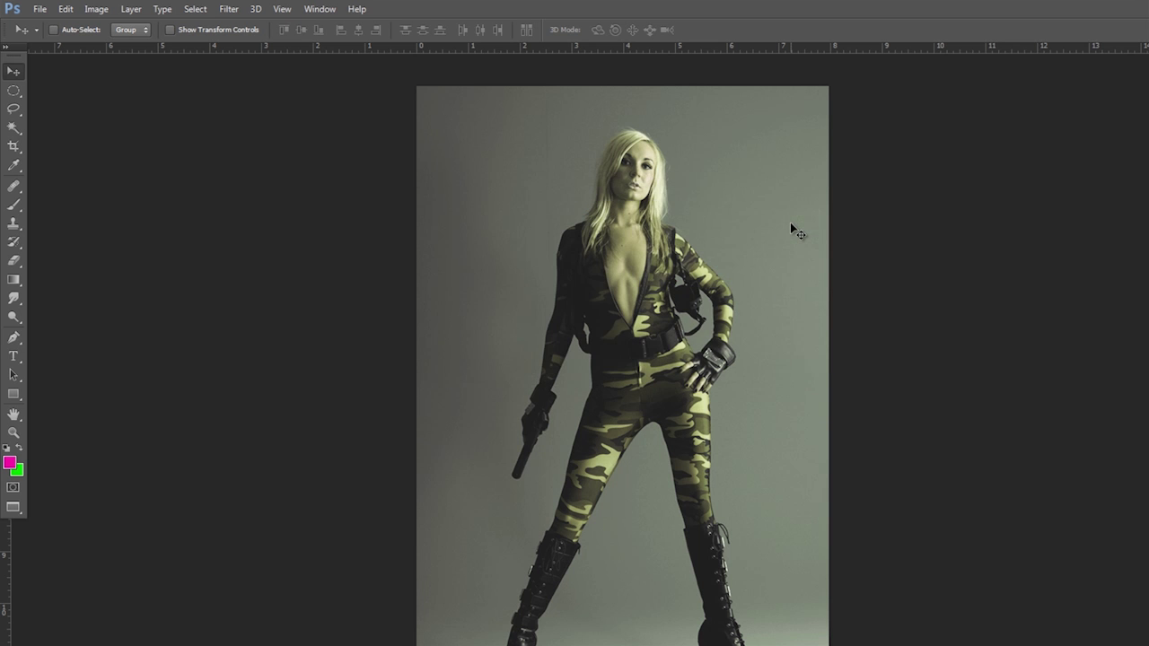
# Step: Sharpen Layer 1 twice with the Sharpen filter
pyautogui.click(228, 9)
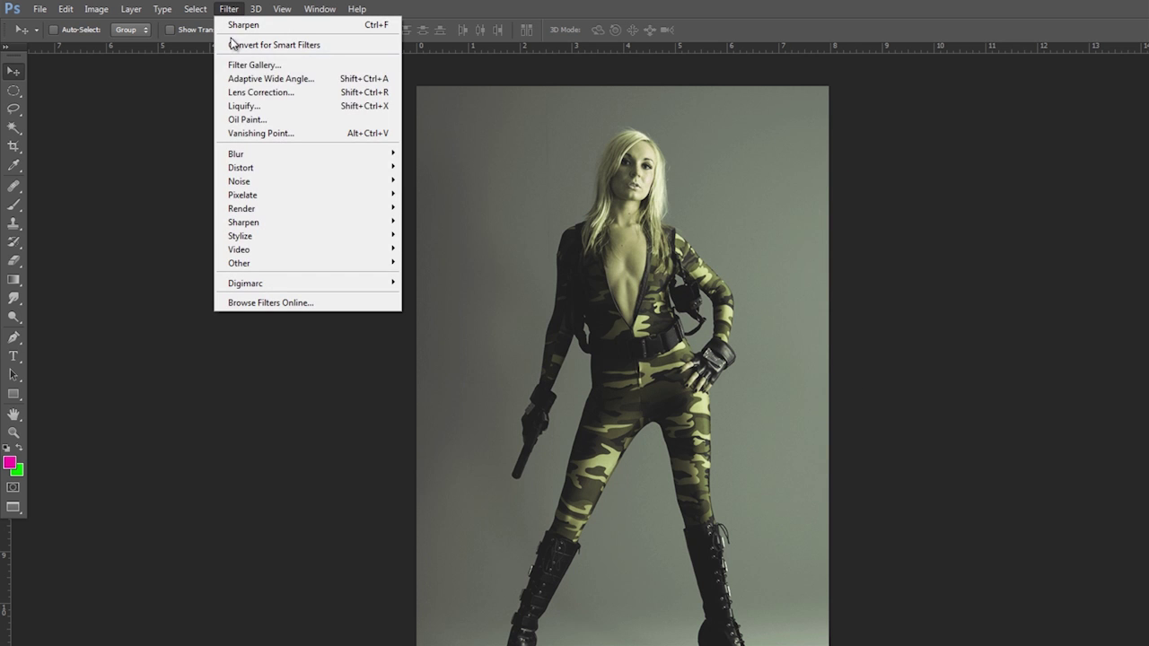
pyautogui.moveTo(233, 222)
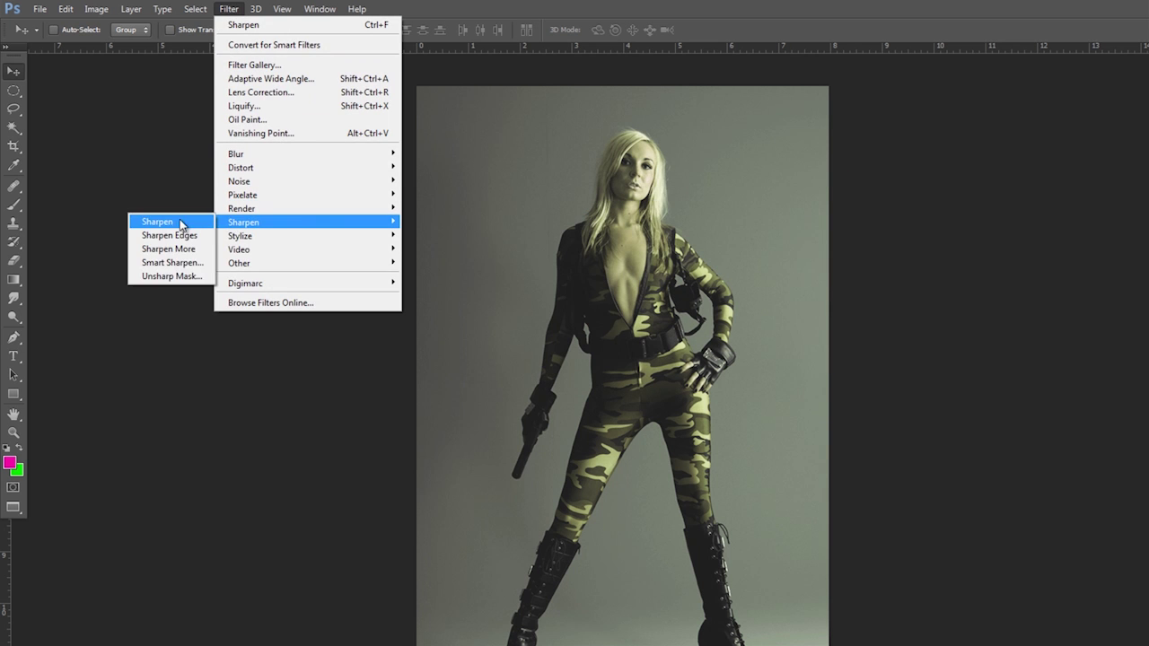
pyautogui.click(150, 222)
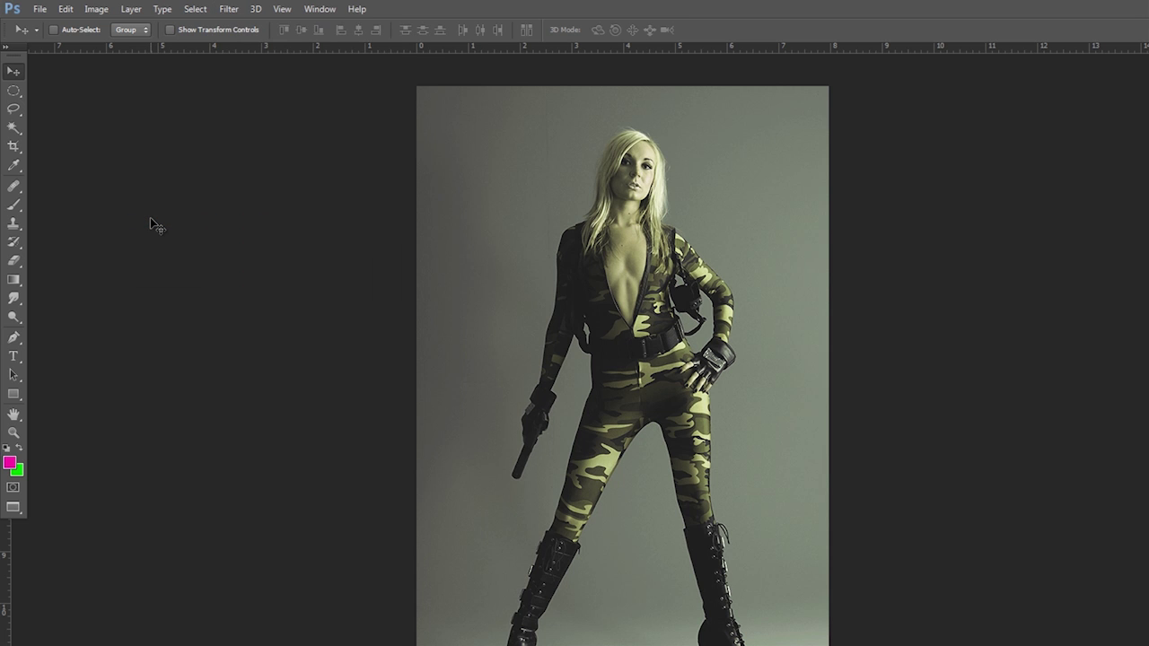
pyautogui.click(235, 11)
pyautogui.click(240, 25)
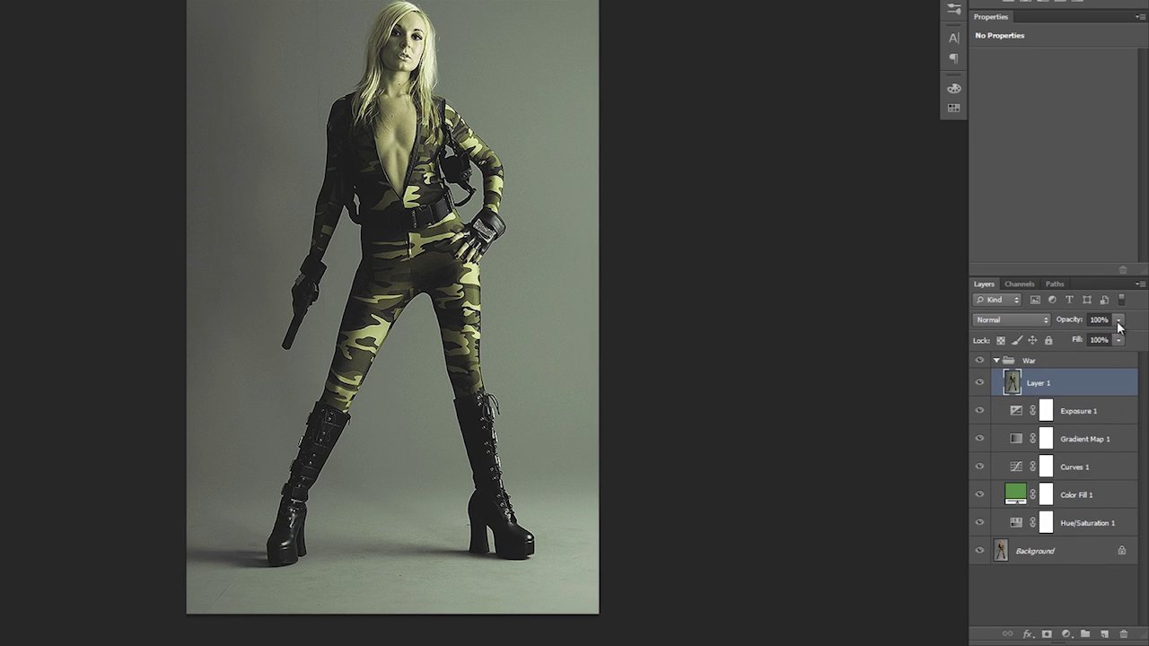
# Step: Lower Layer 1's opacity to 60%
pyautogui.click(1098, 319)
pyautogui.write('60')
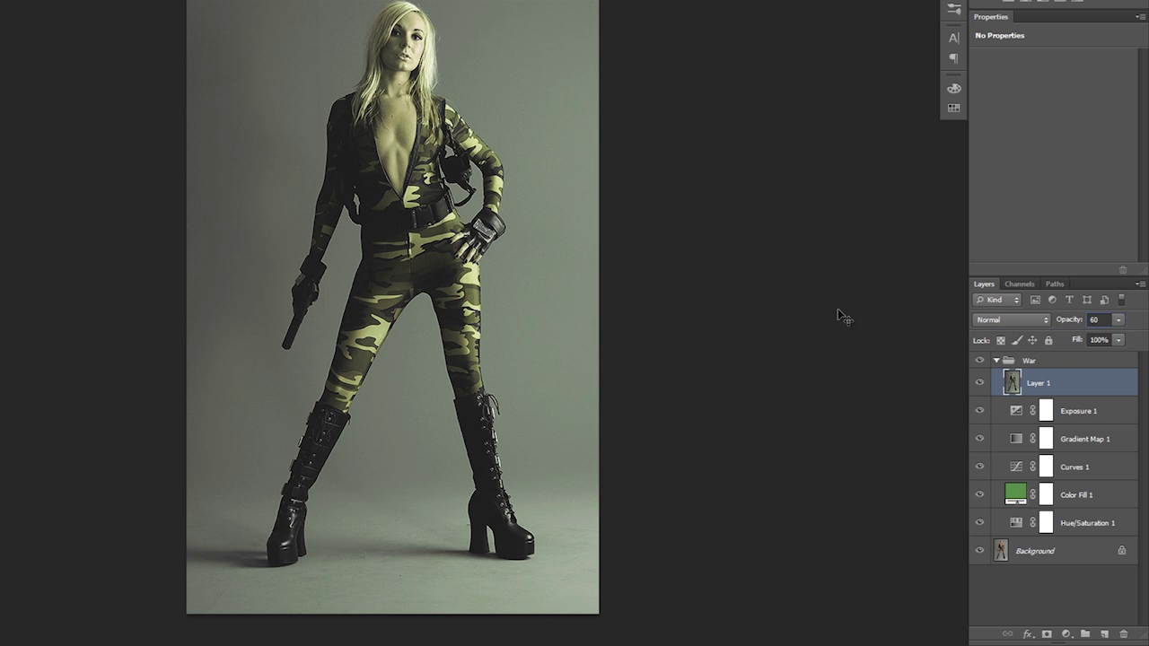